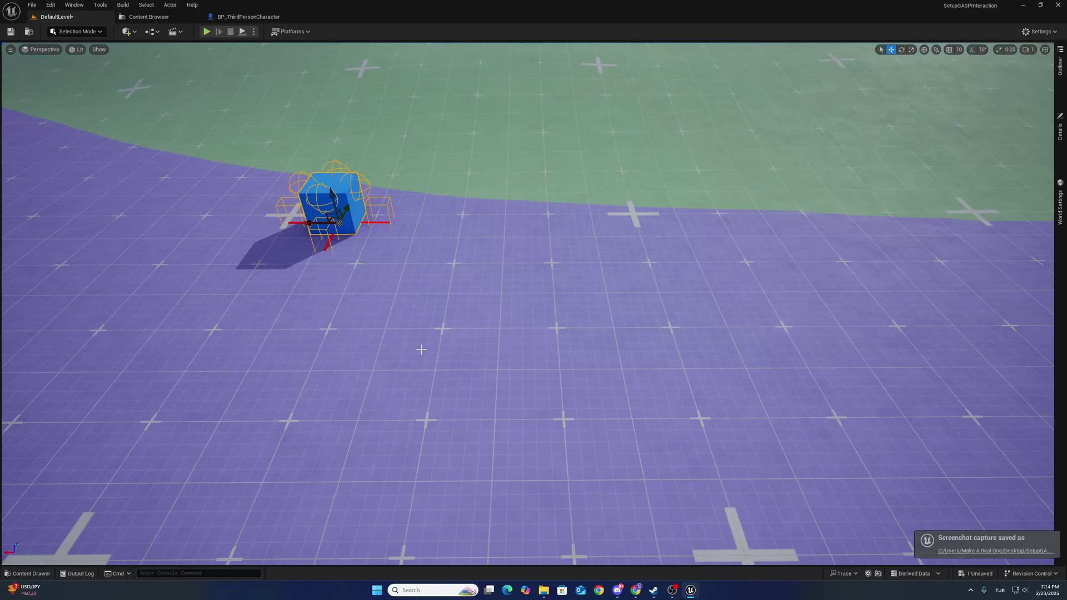
- Start a play session from the floor near the blue cube and run the character up to the cube
right_click_drag(384, 250, 308, 236)
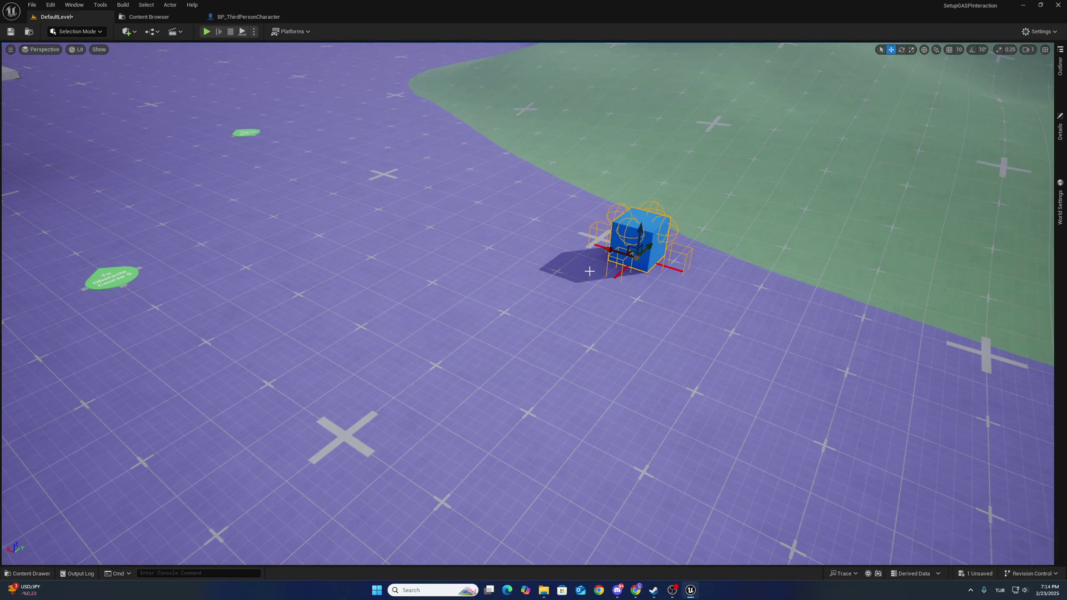
mouse_move(520, 277)
right_mouse_down()
mouse_move(508, 250)
mouse_move(530, 268)
mouse_move(522, 269)
right_mouse_up()
key("d")
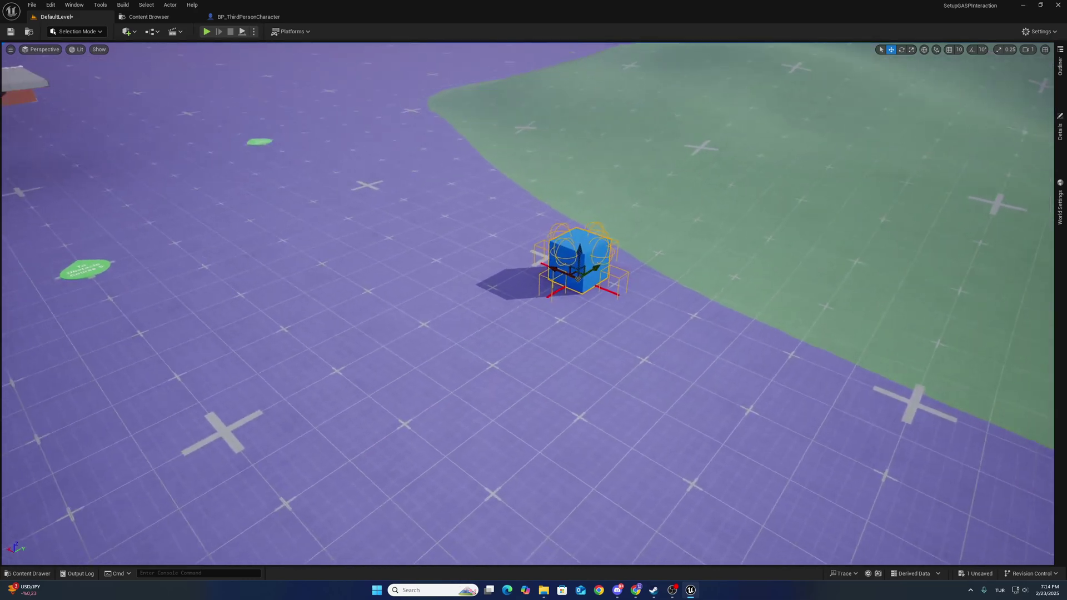
right_click(549, 401)
left_click(559, 393)
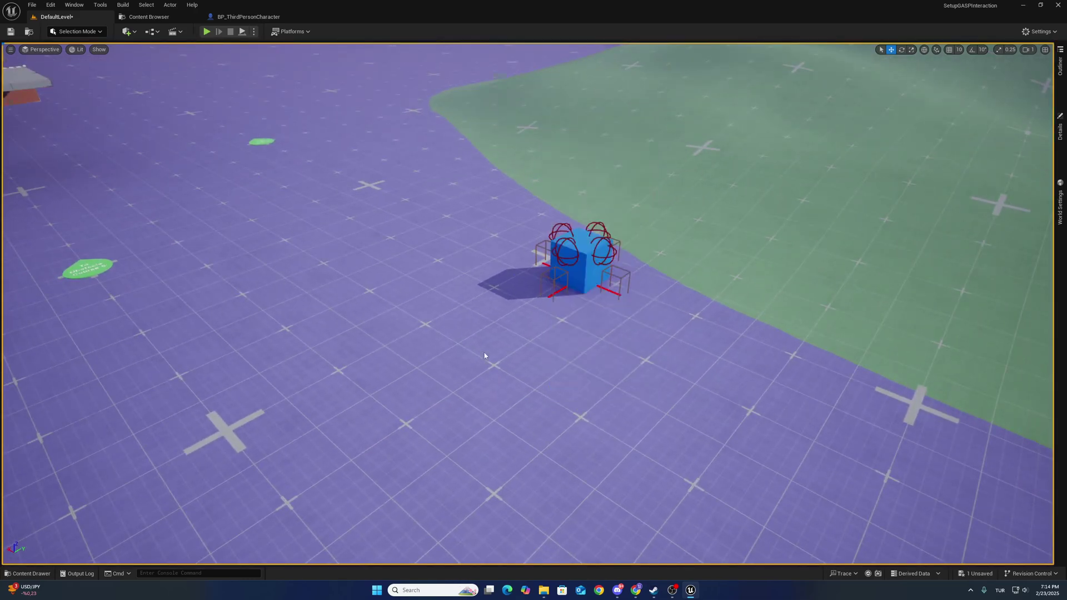
key("w")
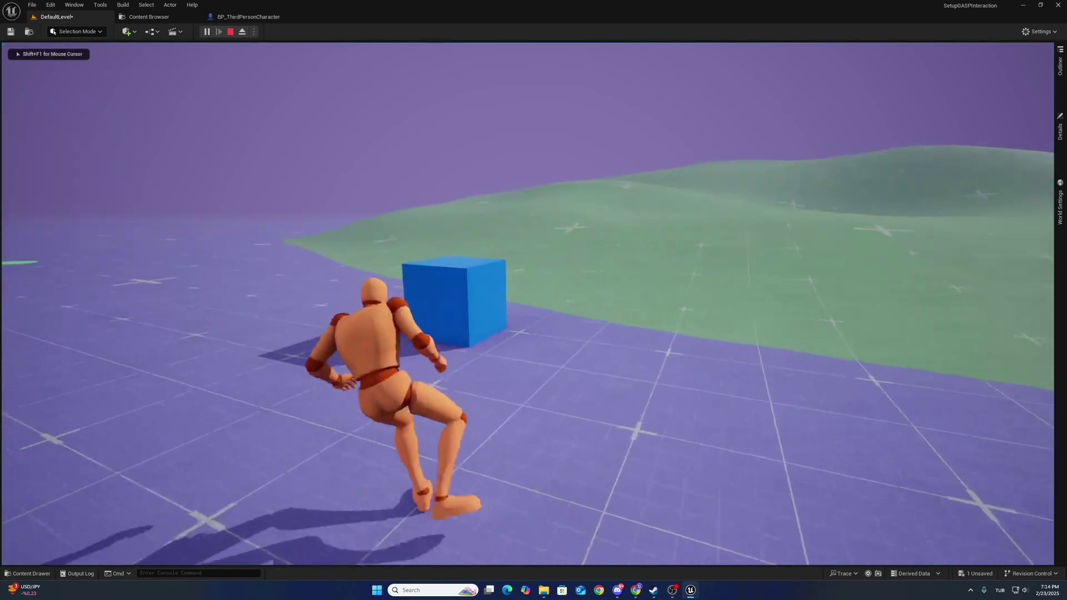
key("w")
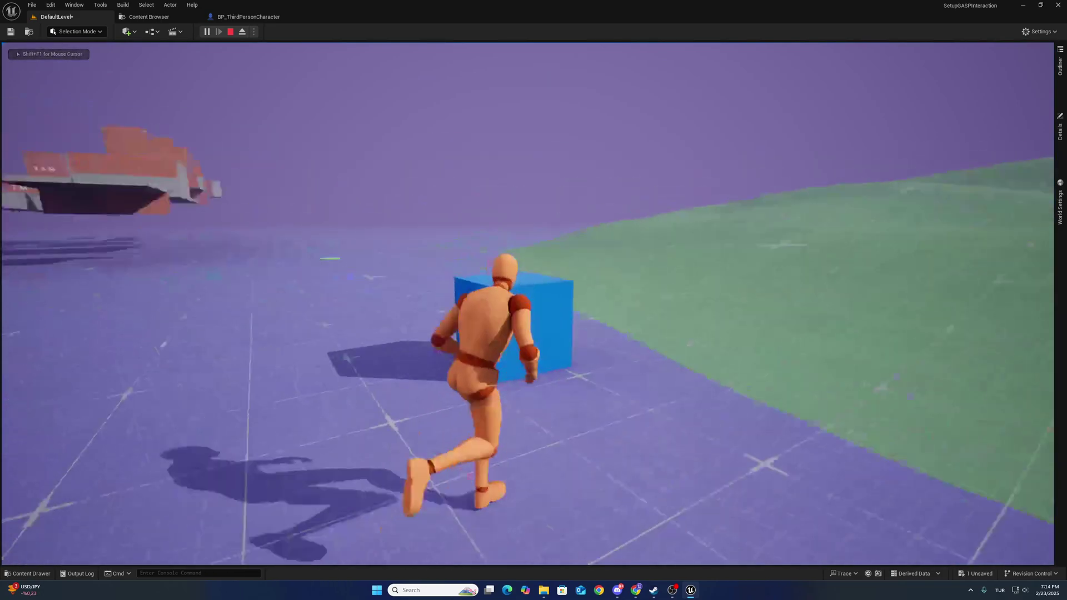
key("w")
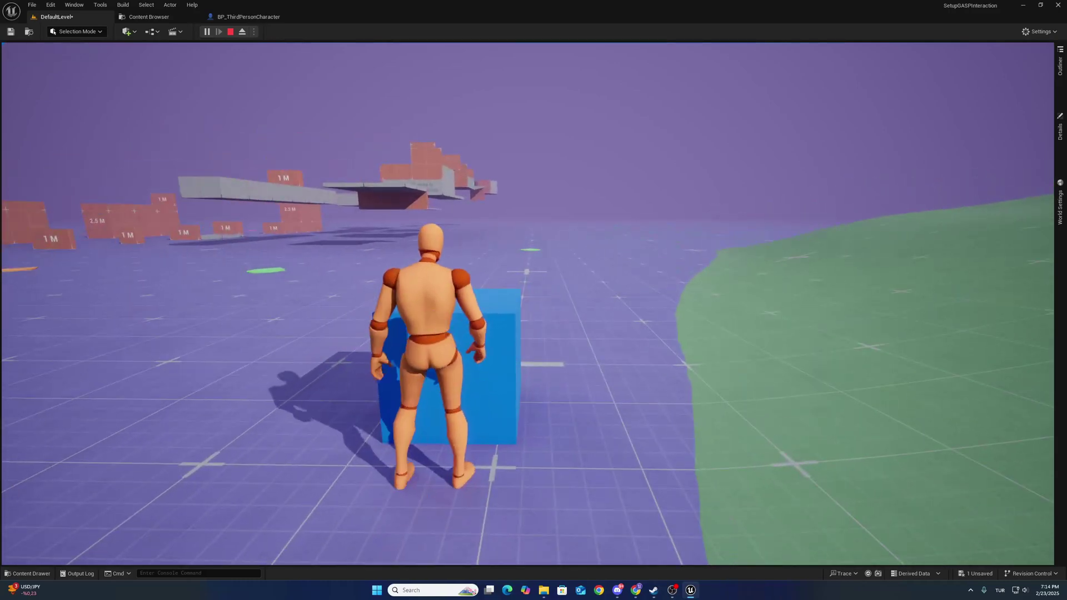
- Grab the blue cube with the character and test pushing and pulling it between the purple floor and the green hill
key("e")
key("w")
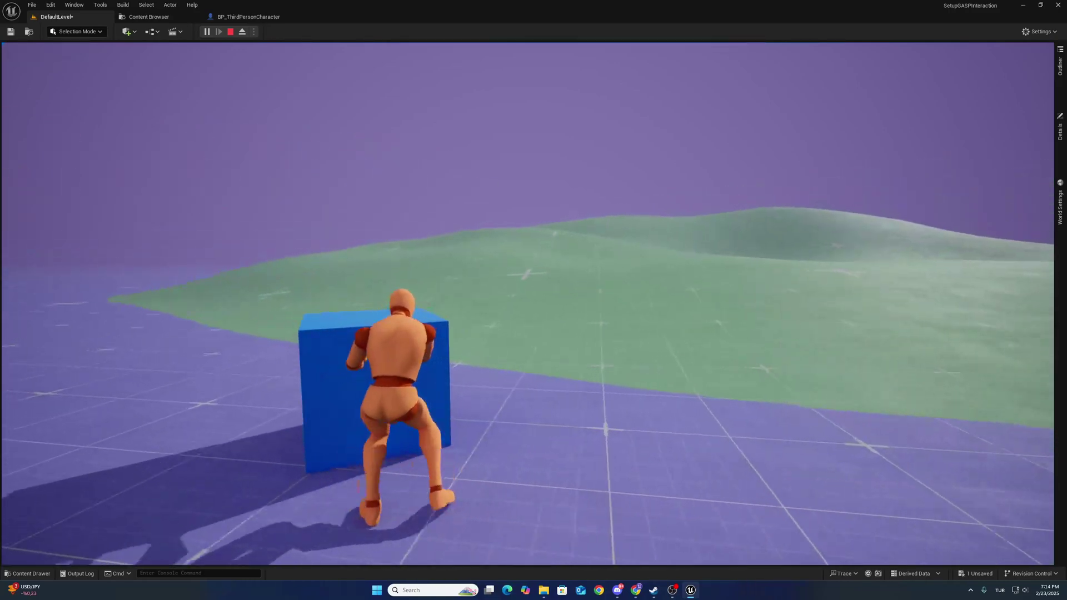
key("w")
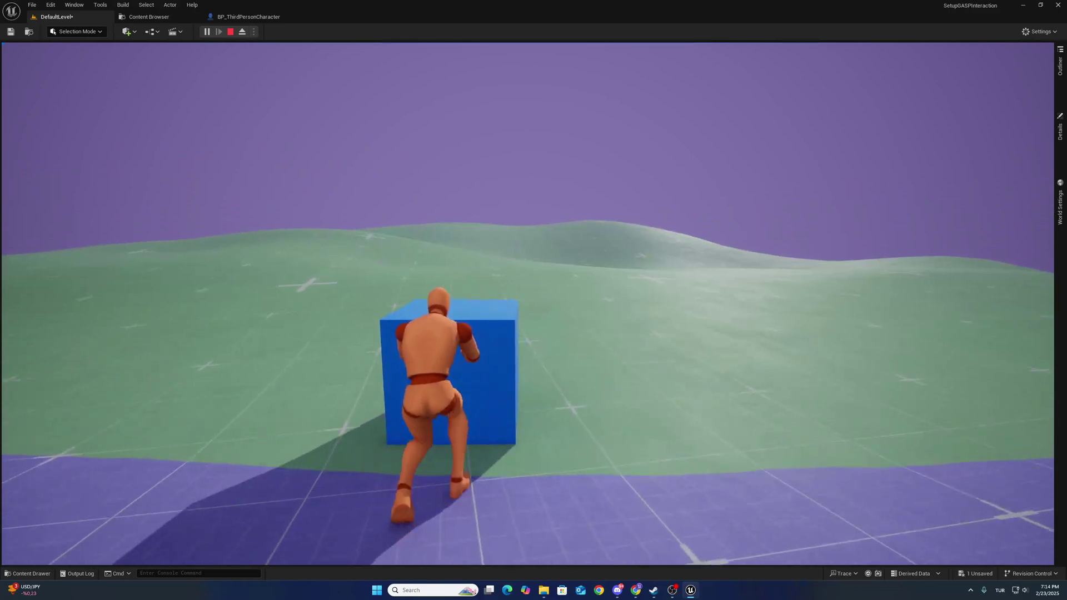
key("s")
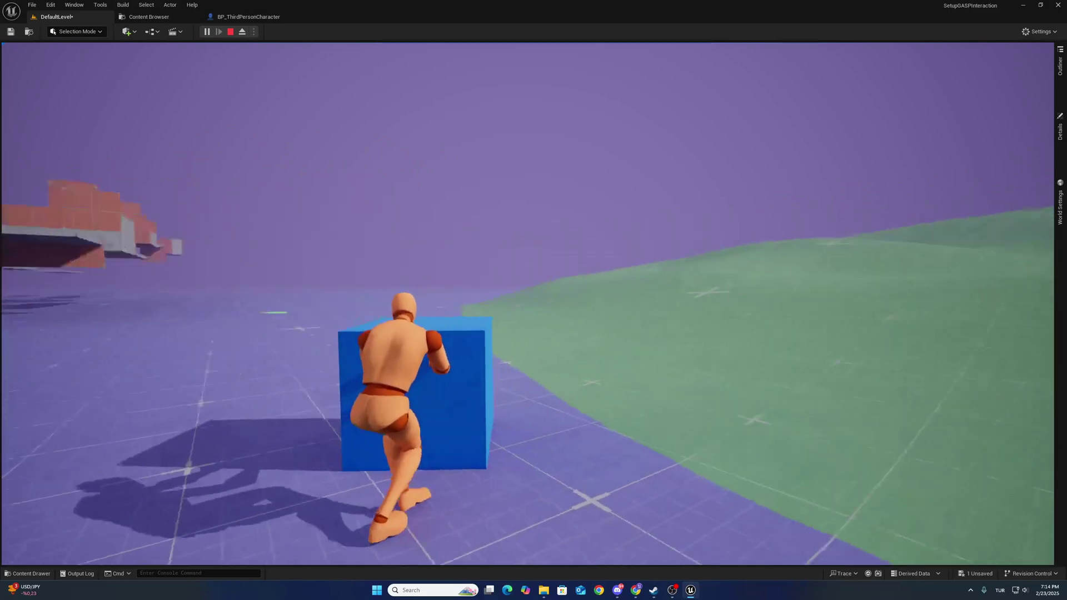
key("s")
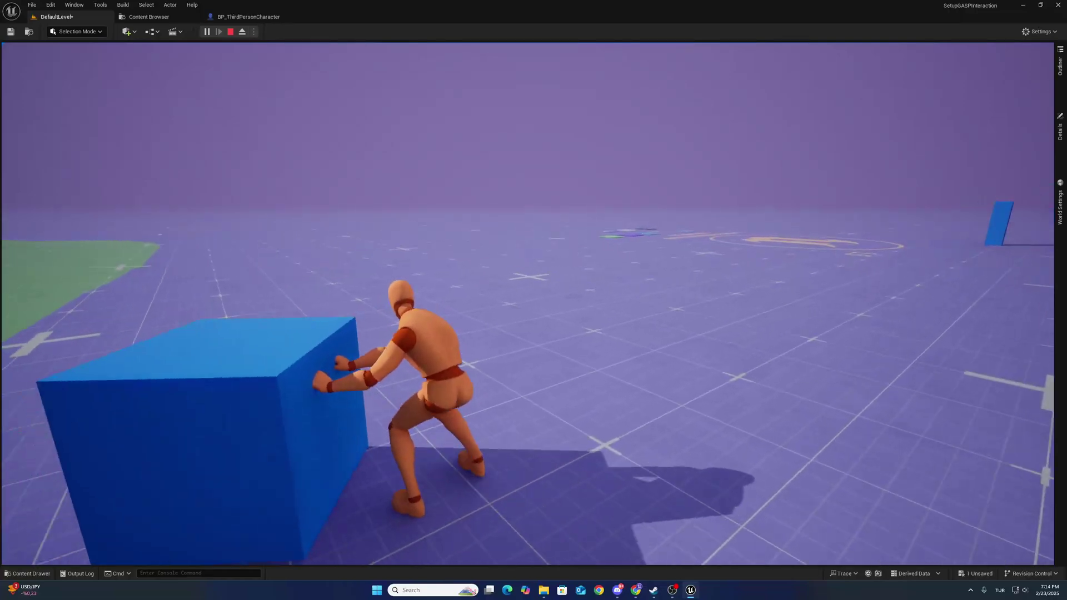
key("w")
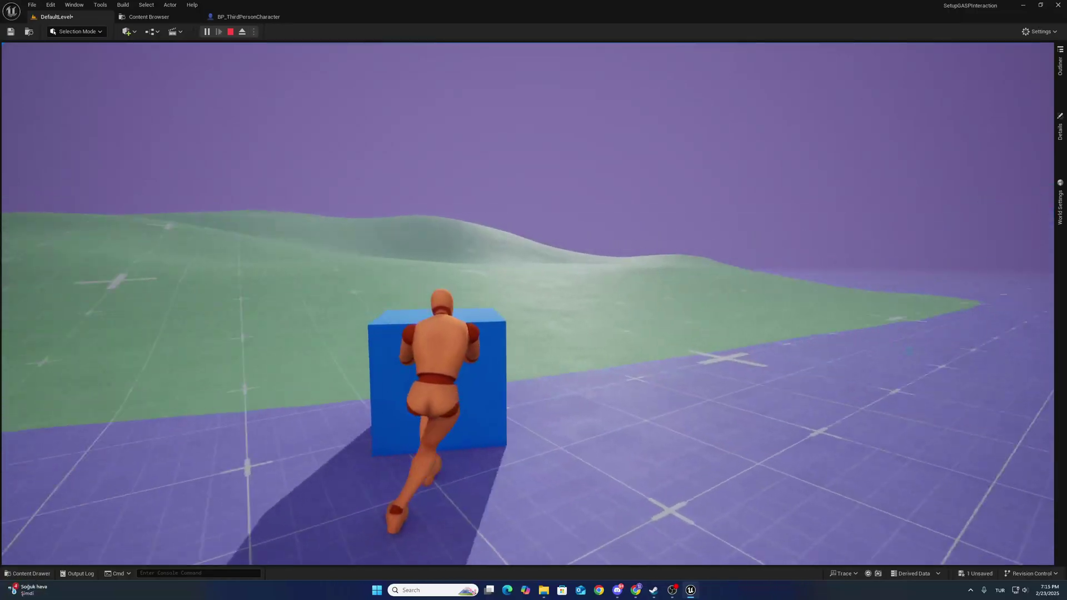
key("w")
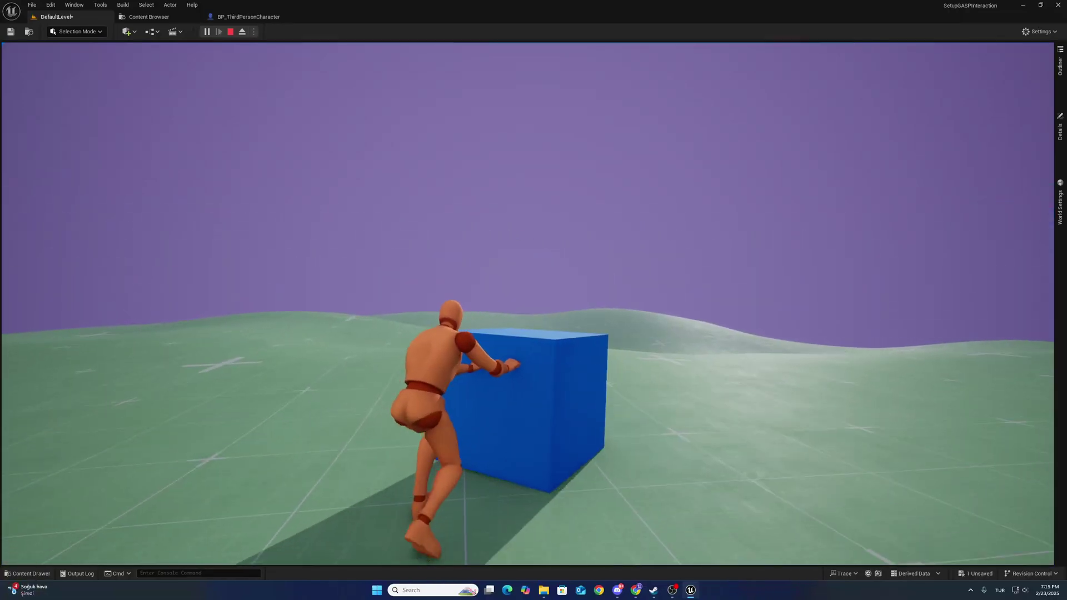
key("w")
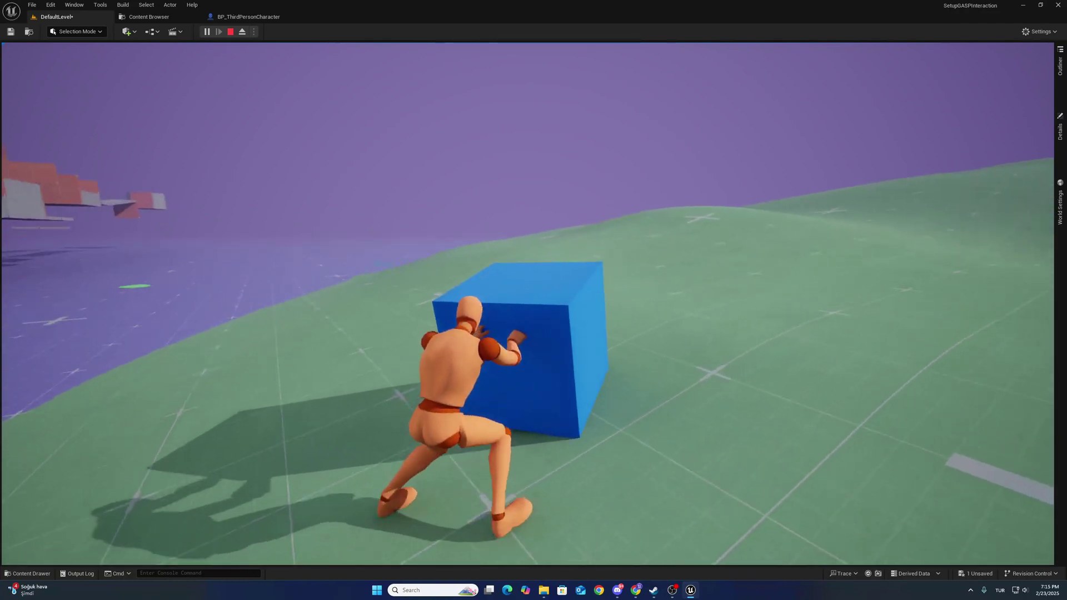
key("w")
- Release the cube, step the character back, and end the play session, closing the Message Log
key("e")
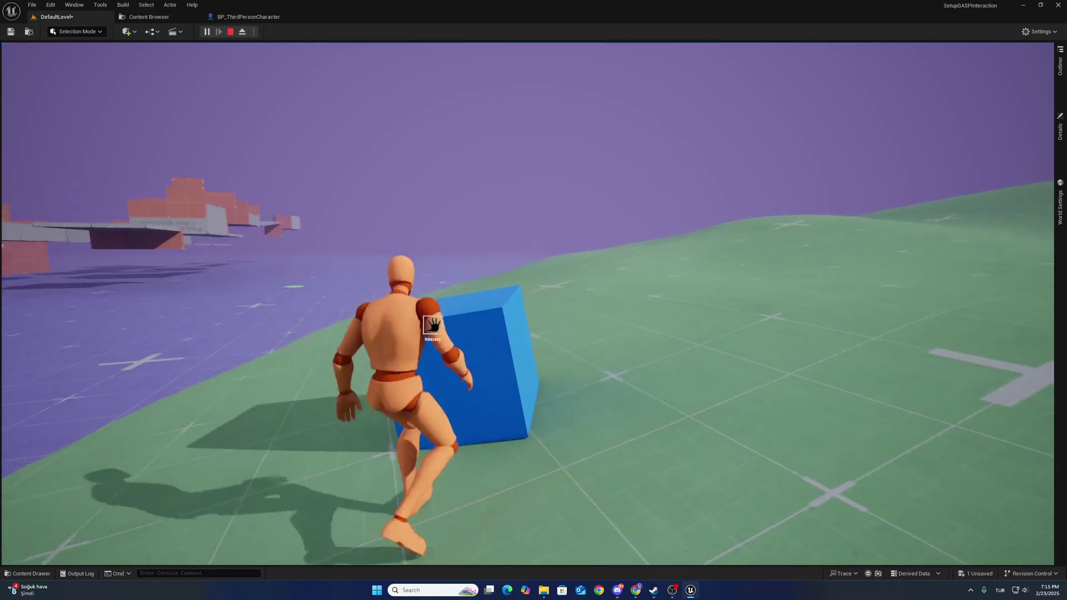
key("s")
key("shift+F1")
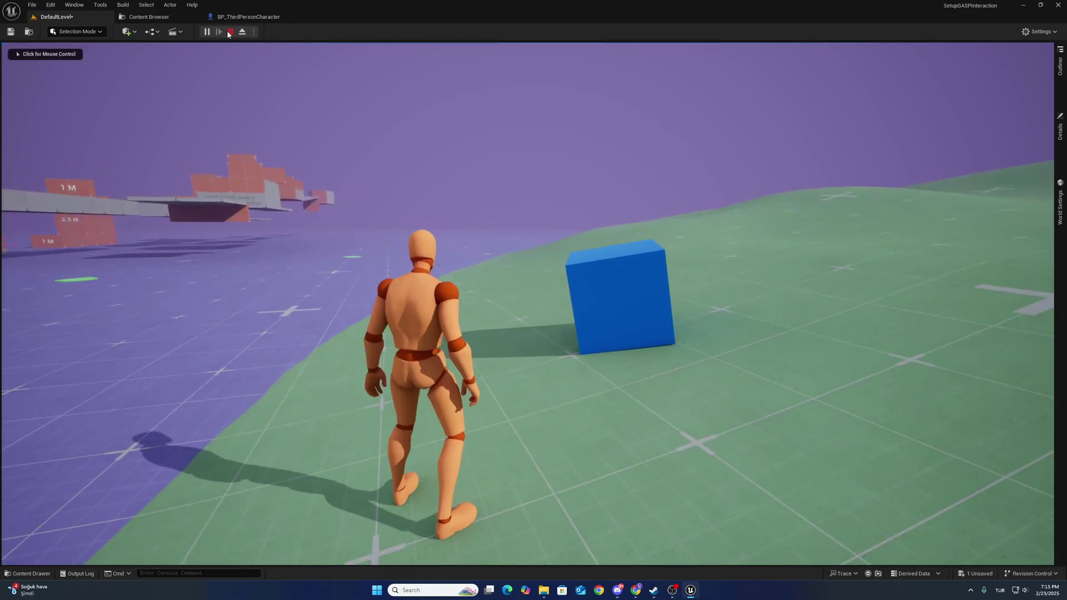
left_click(229, 32)
left_click(1058, 5)
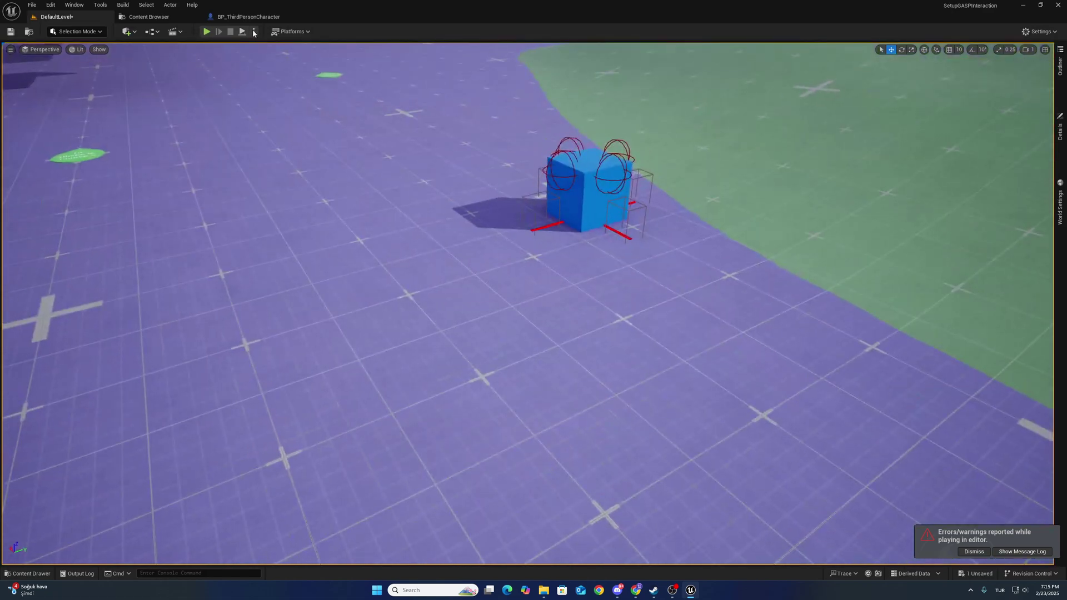
- Configure a three-player networked session with two client windows and start playing from the floor in front of the blue cube
left_click(254, 31)
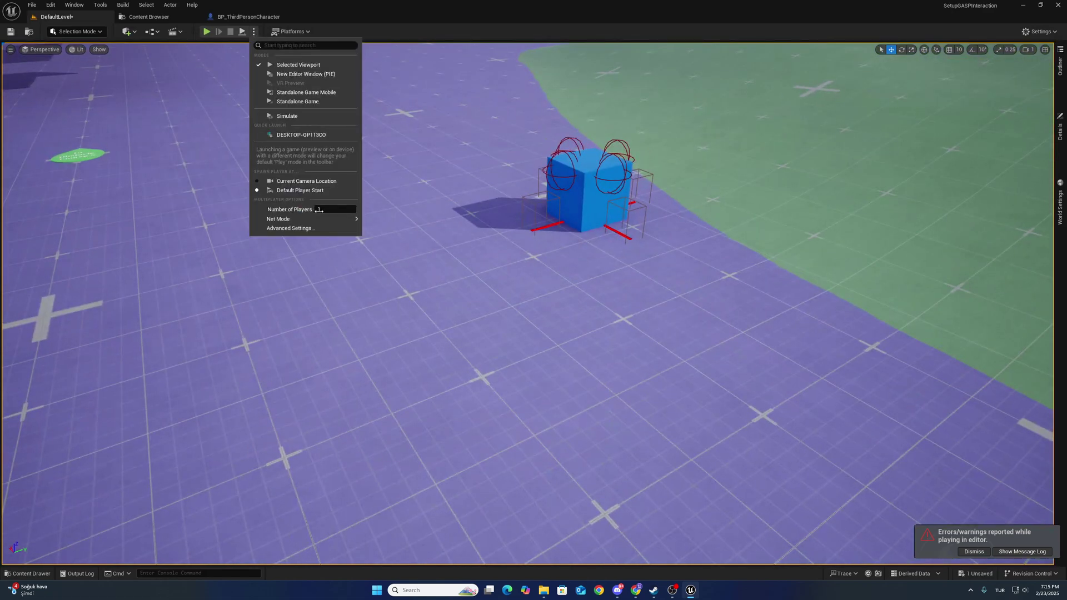
left_click(391, 232)
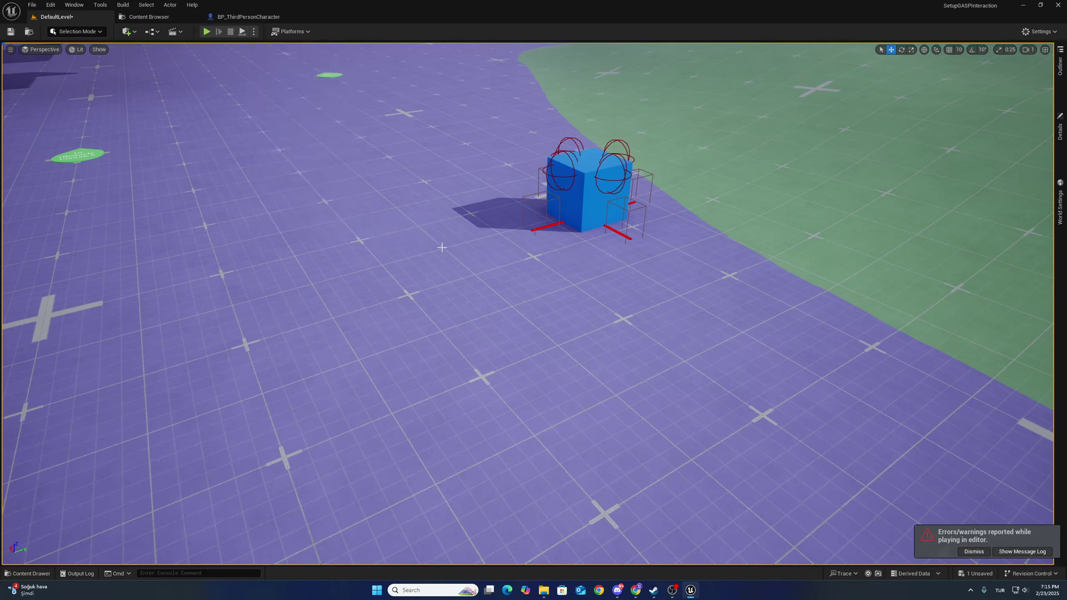
right_click(652, 271)
right_click_drag(580, 487, 582, 479)
right_click(640, 487)
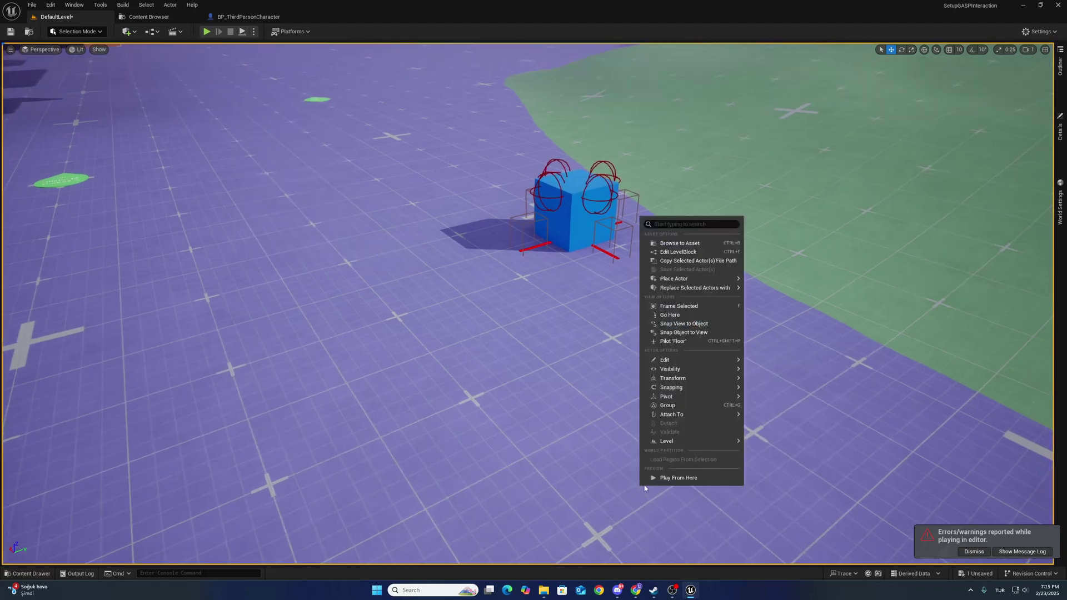
key("alt+p")
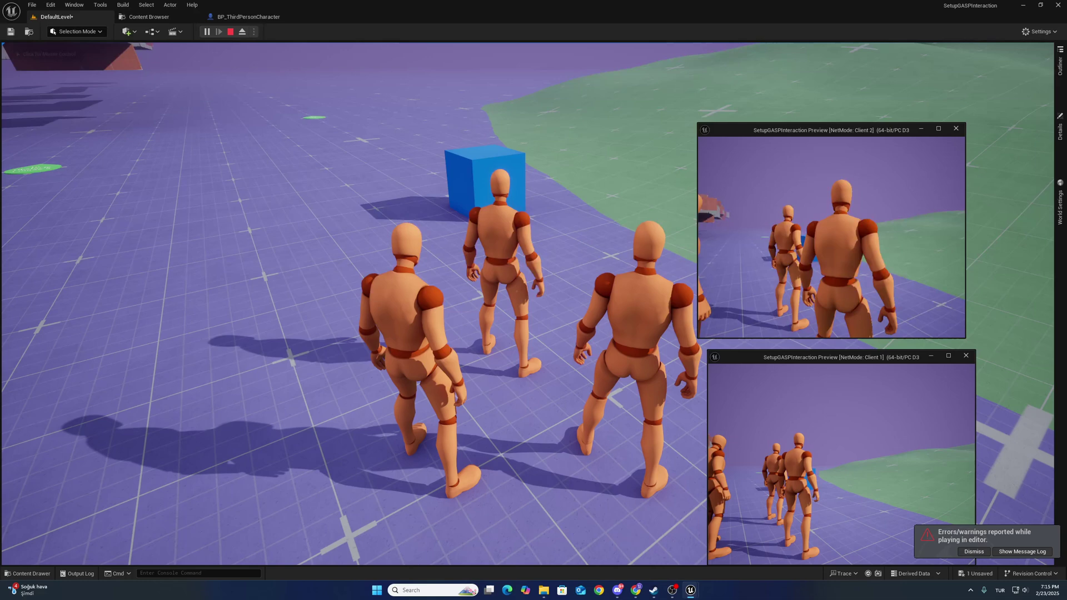
- In the Client 2 preview, take the character to the cube, grab it, and push it onto the green hill and back
key("w")
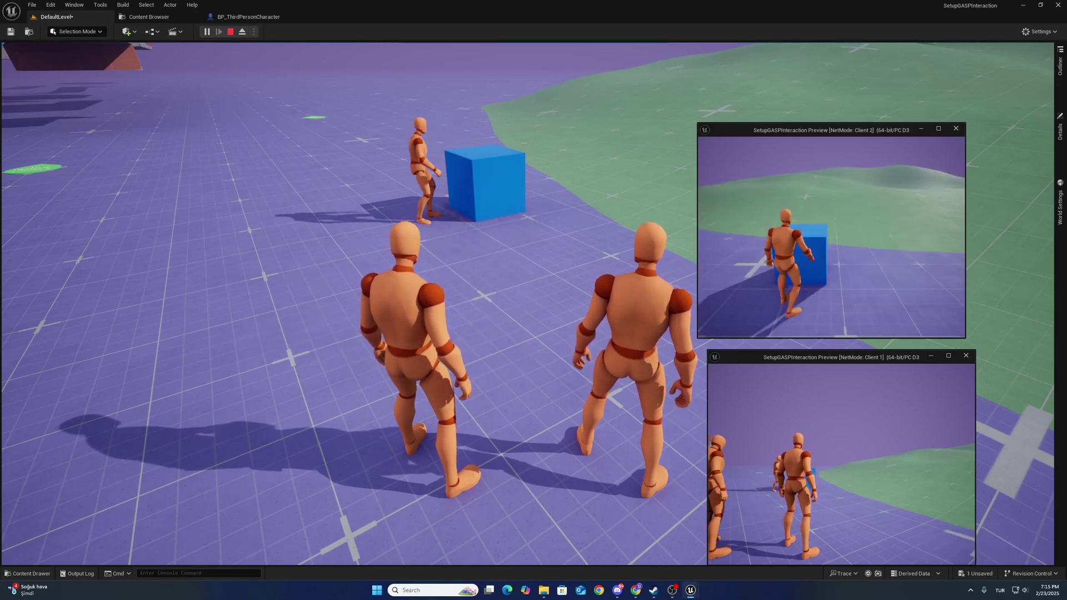
key("e")
key("w")
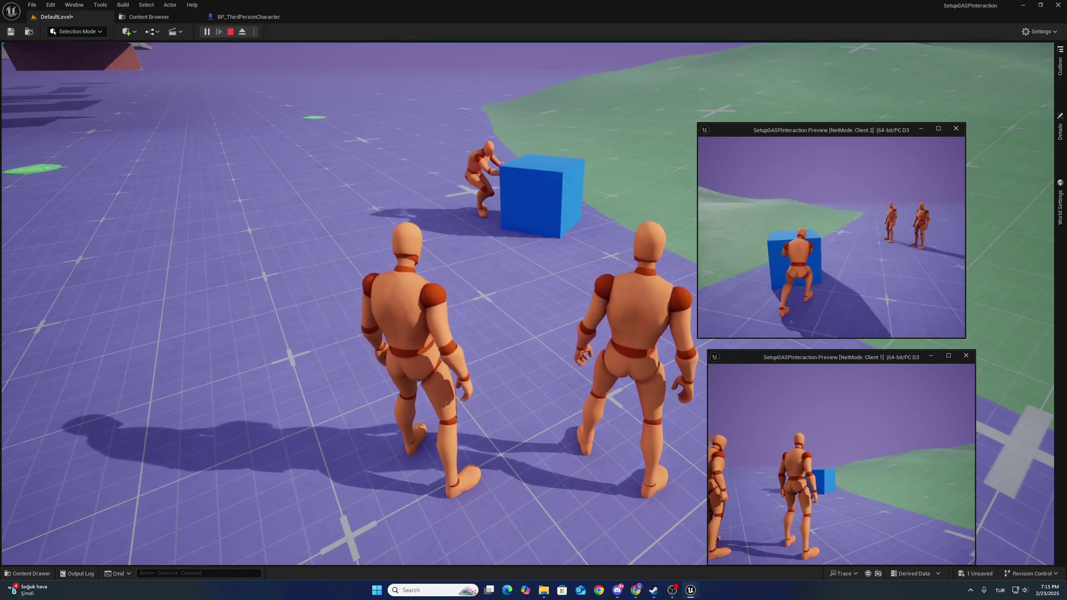
key("w")
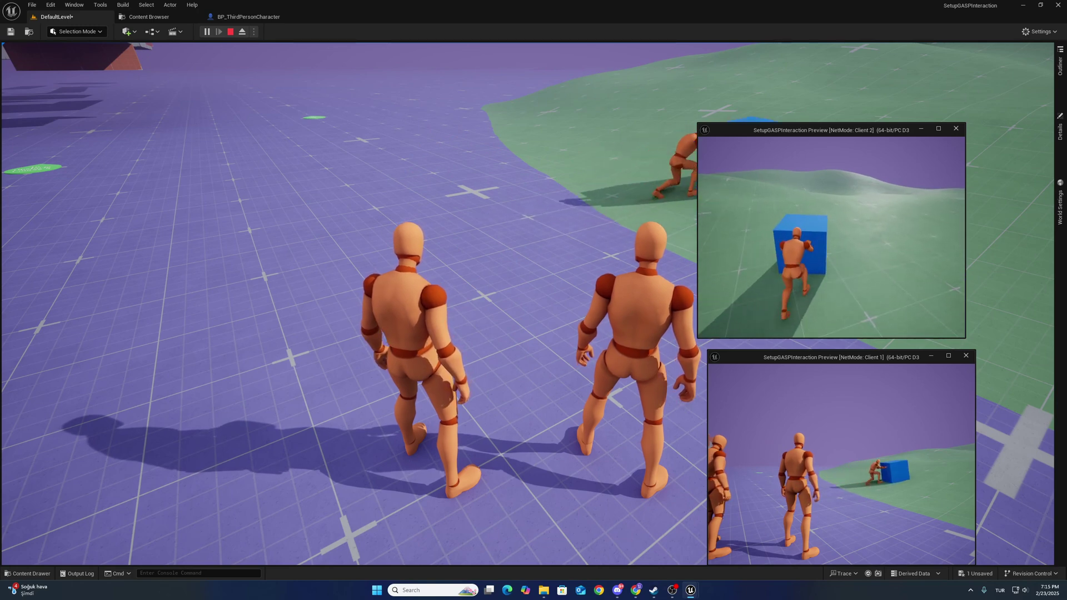
key("w")
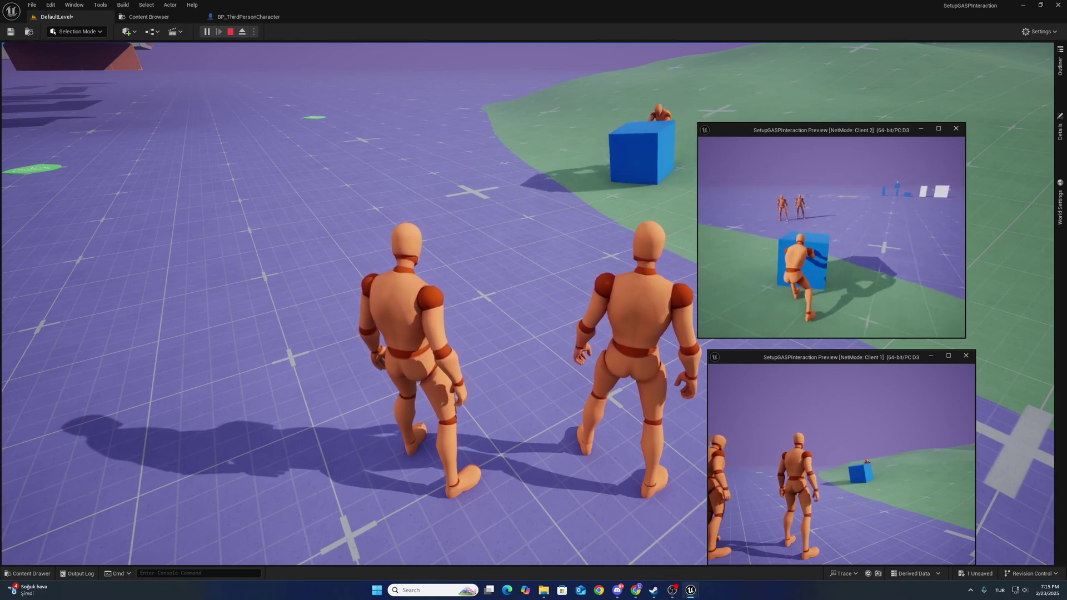
key("w")
- In the main viewport, run the host character up to the side of the cube opposite the client character
left_click(707, 354)
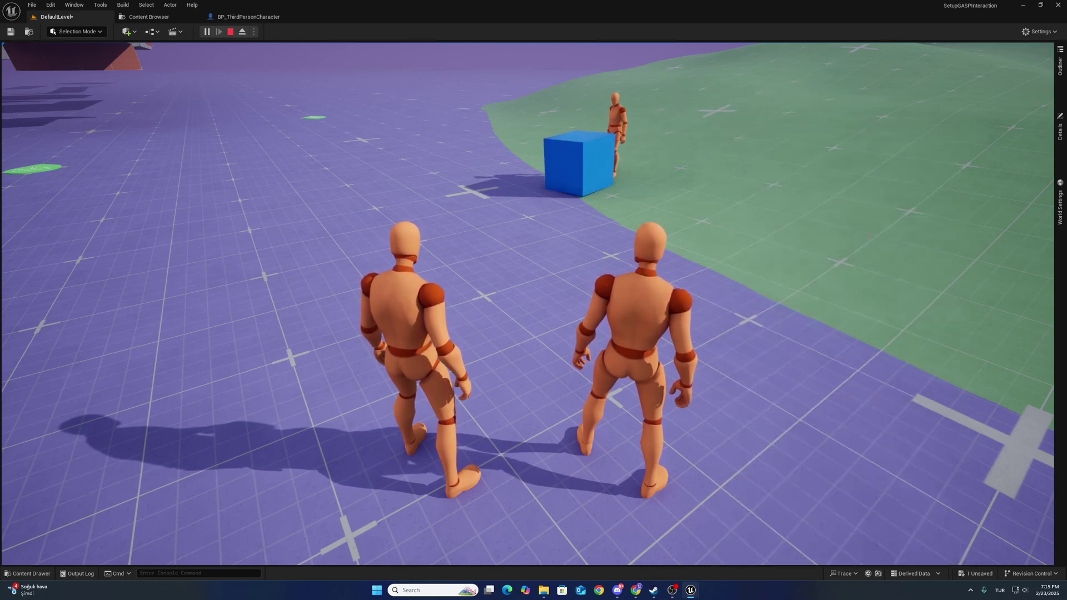
key("w")
key("w")
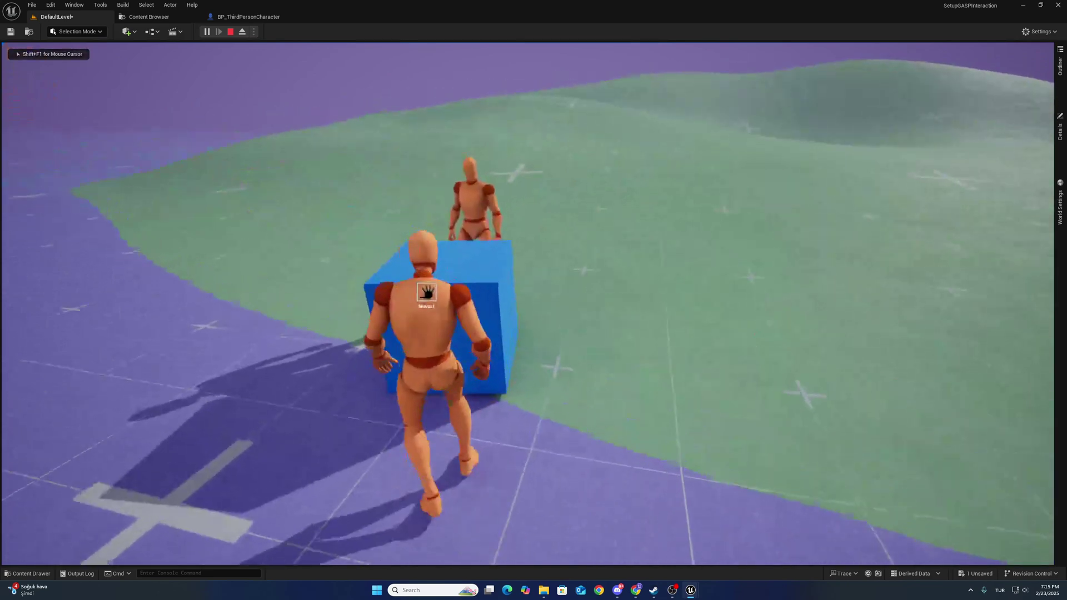
- Shrink the editor window and place it beside the Client 1 and Client 2 previews while the host character holds the cube
left_click_drag(569, 4, 402, 82)
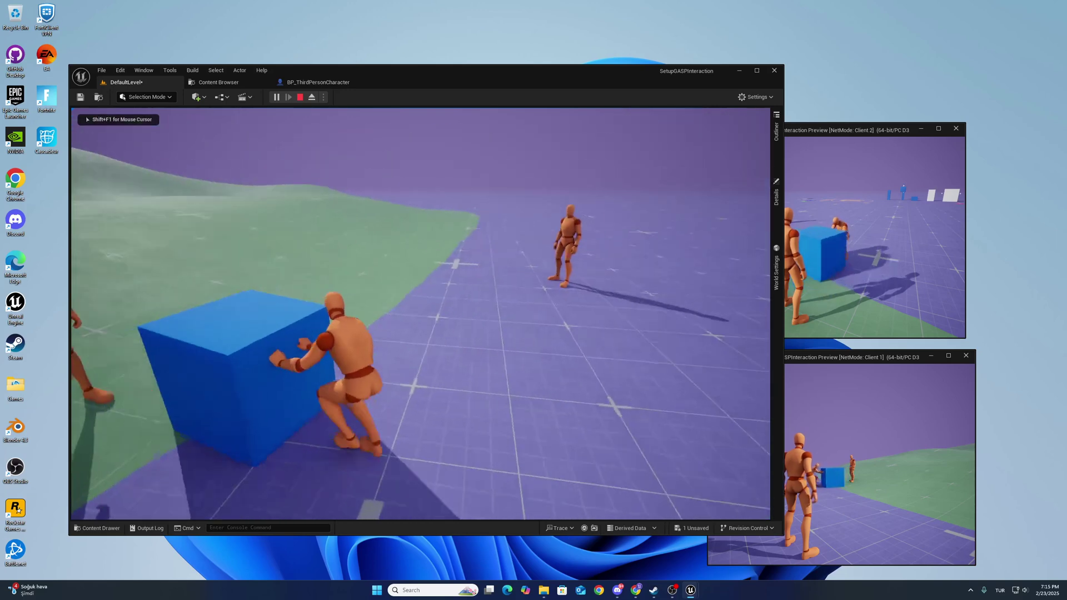
key("w")
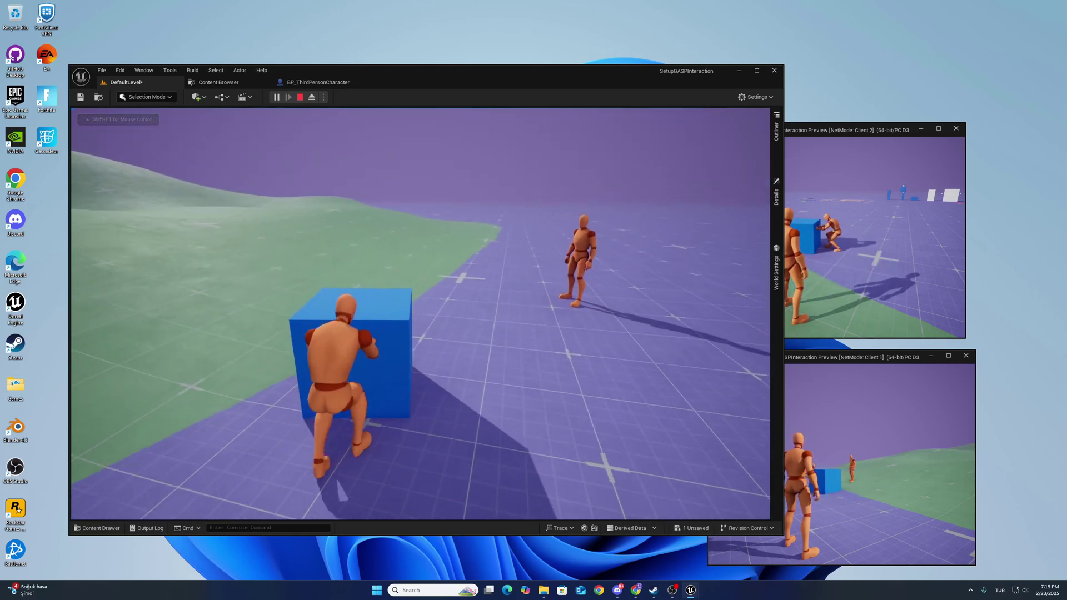
key("shift+F1")
left_click_drag(643, 86, 508, 101)
left_click(504, 161)
- Push and pull the cube around the hill's edge with the host character, watching both client previews, and release it
key("w")
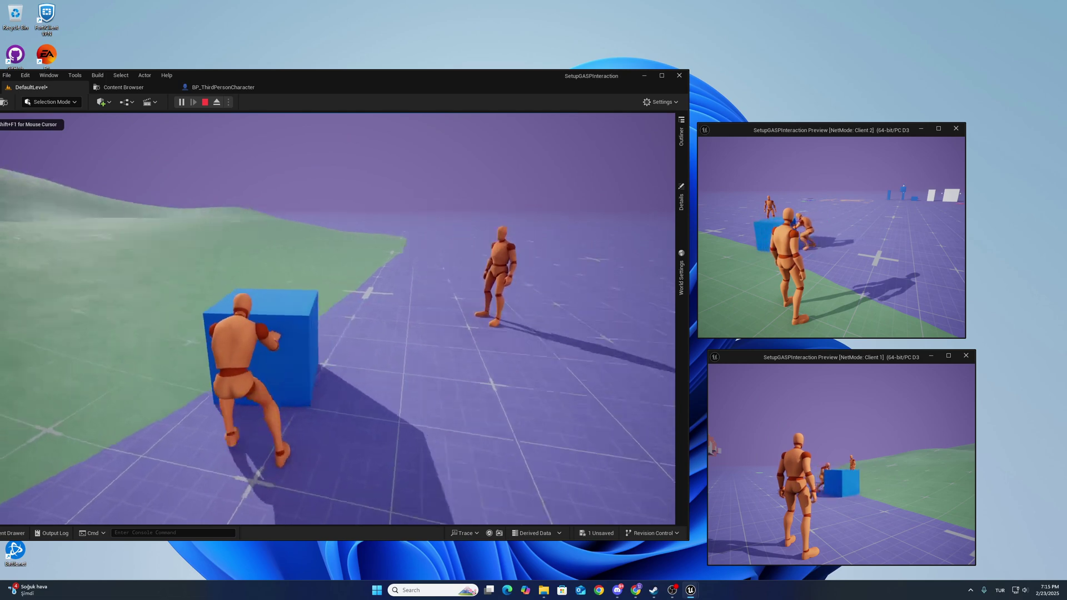
key("w")
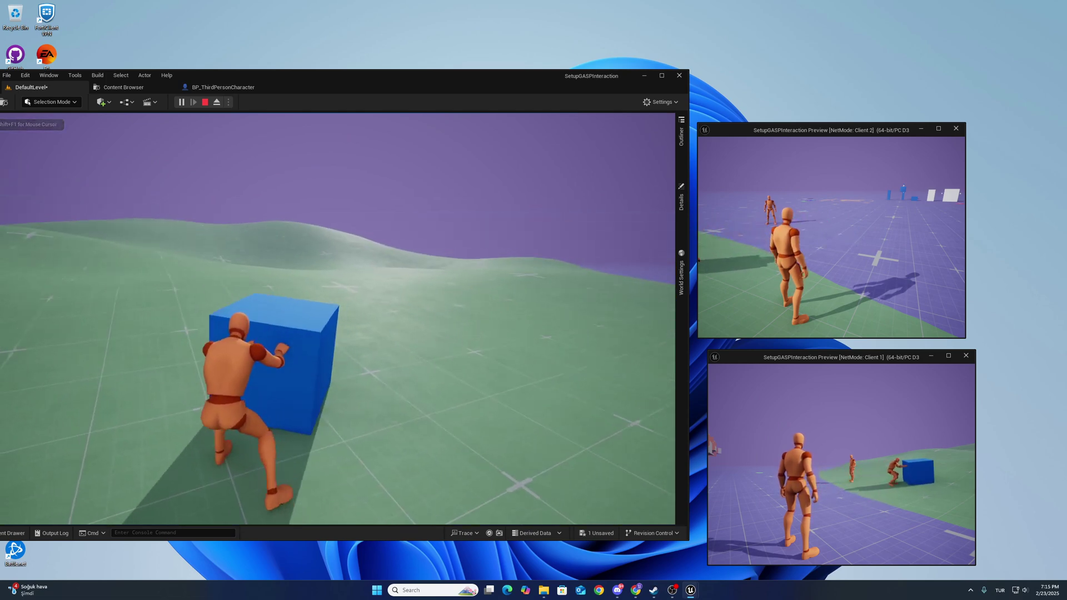
key("s")
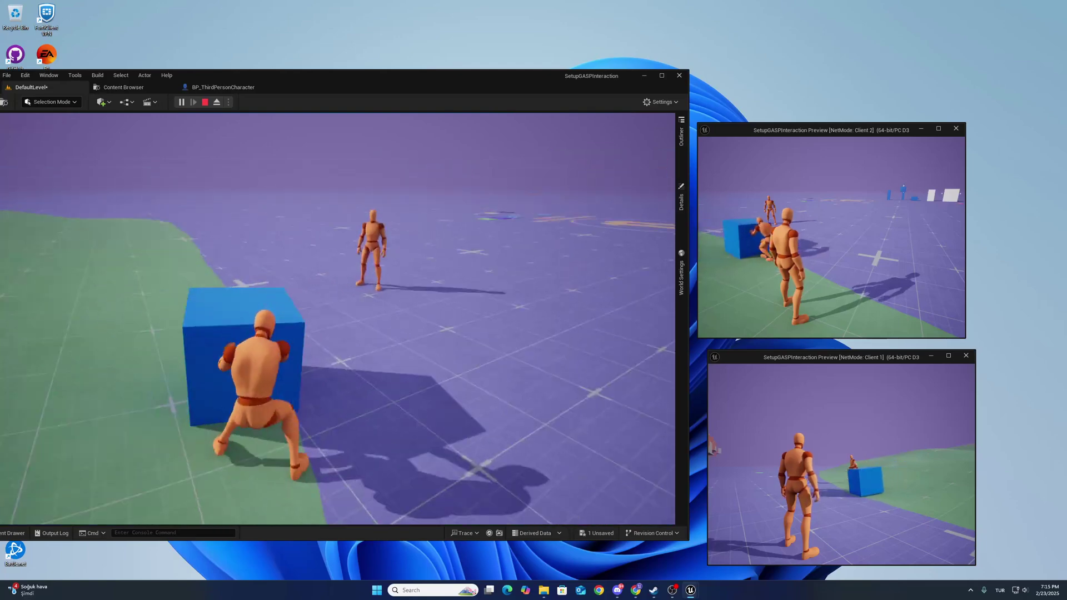
key("e")
key("w")
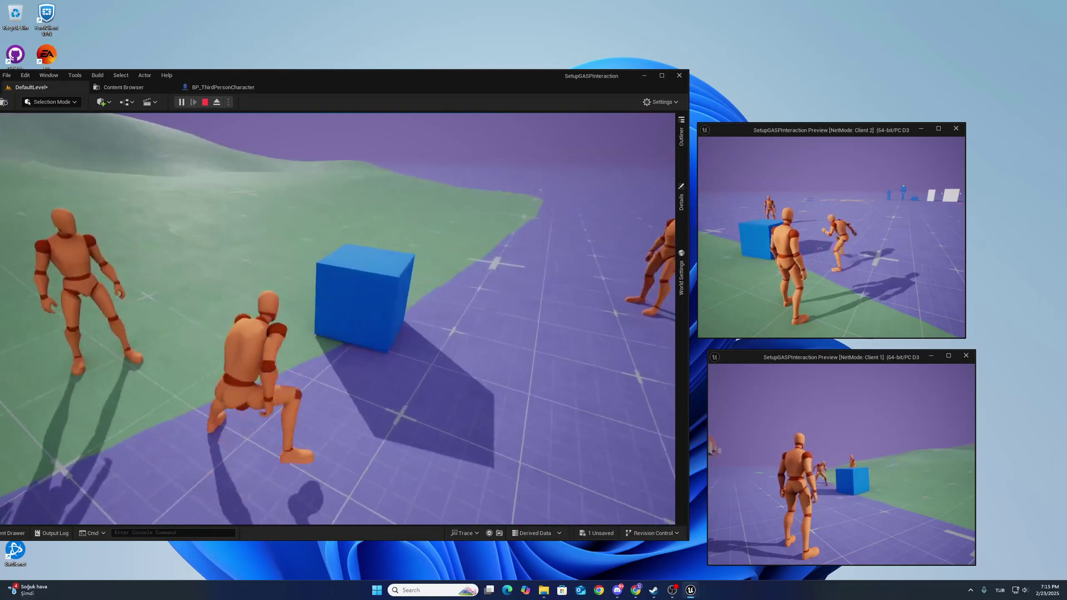
- Maximize the editor window and end the multiplayer play session, closing the Message Log
key("shift+F1")
left_click_drag(320, 91, 349, 91)
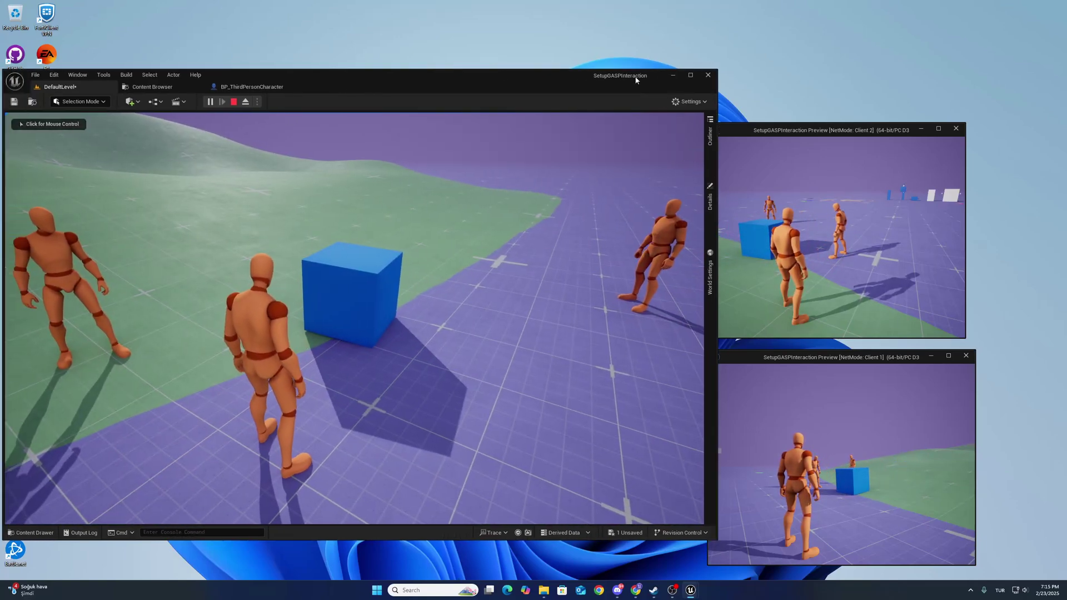
left_click(691, 75)
left_click(232, 32)
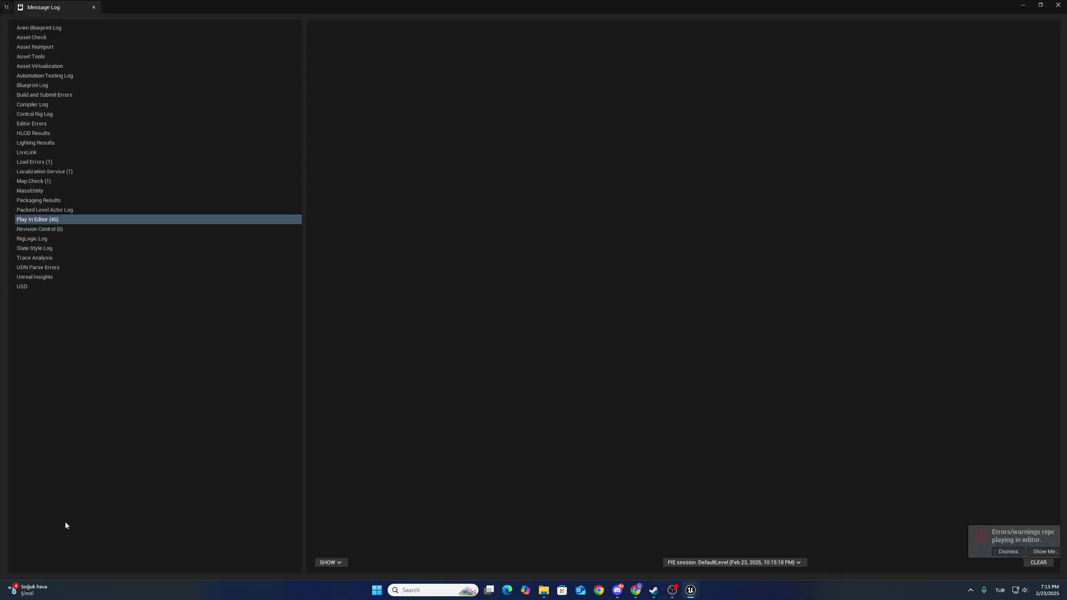
left_click(93, 6)
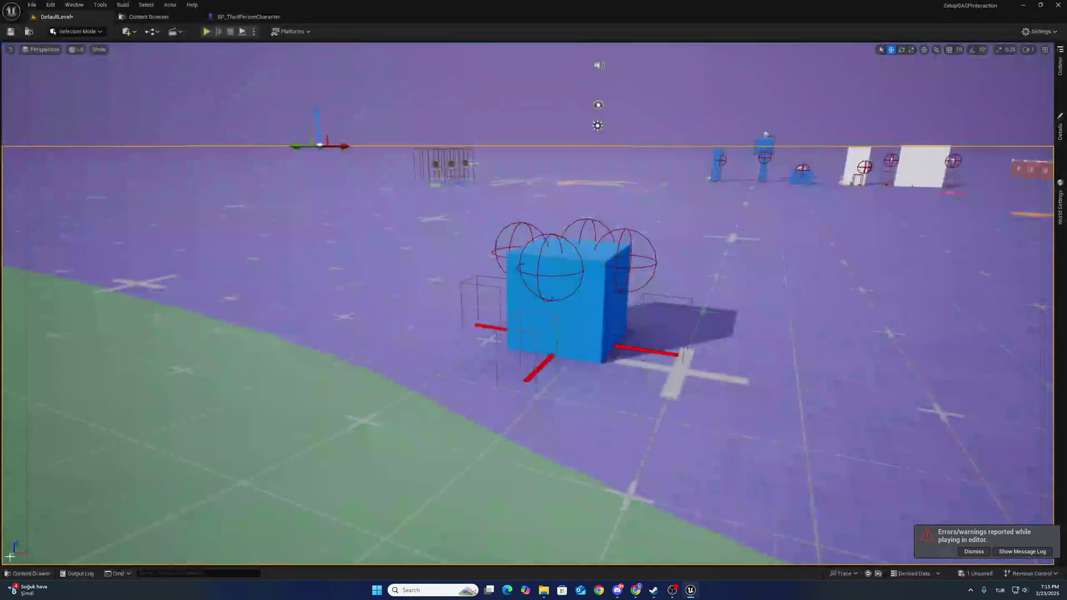
- Open the BP_ThirdPersonCharacter blueprint from ThirdPerson/Blueprints and inspect the Interaction Action call in its Event Graph
left_click(29, 574)
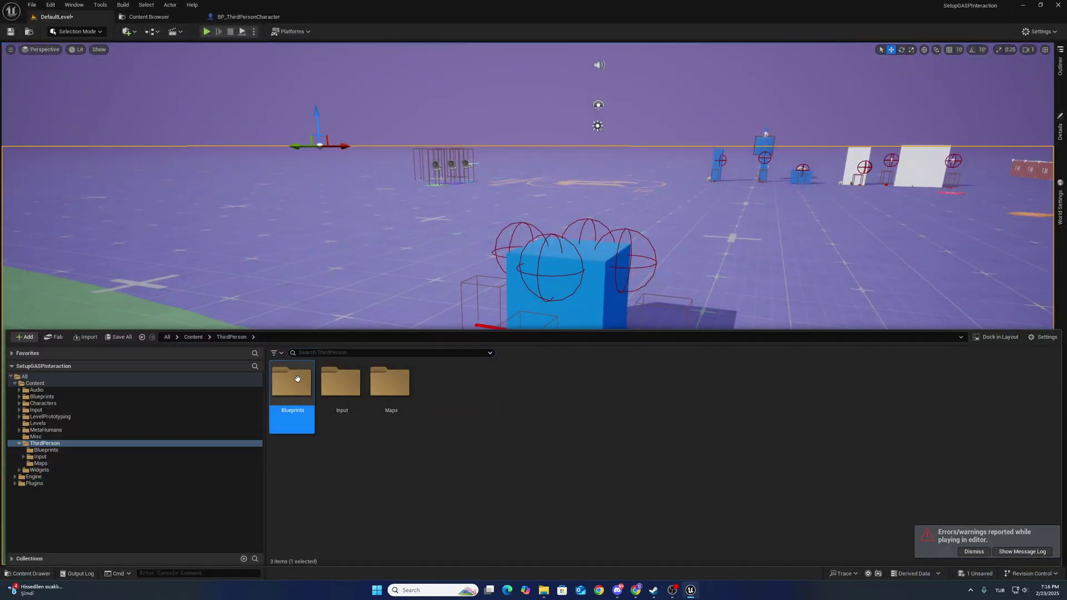
double_click(297, 378)
double_click(295, 381)
right_click_drag(439, 234, 309, 207)
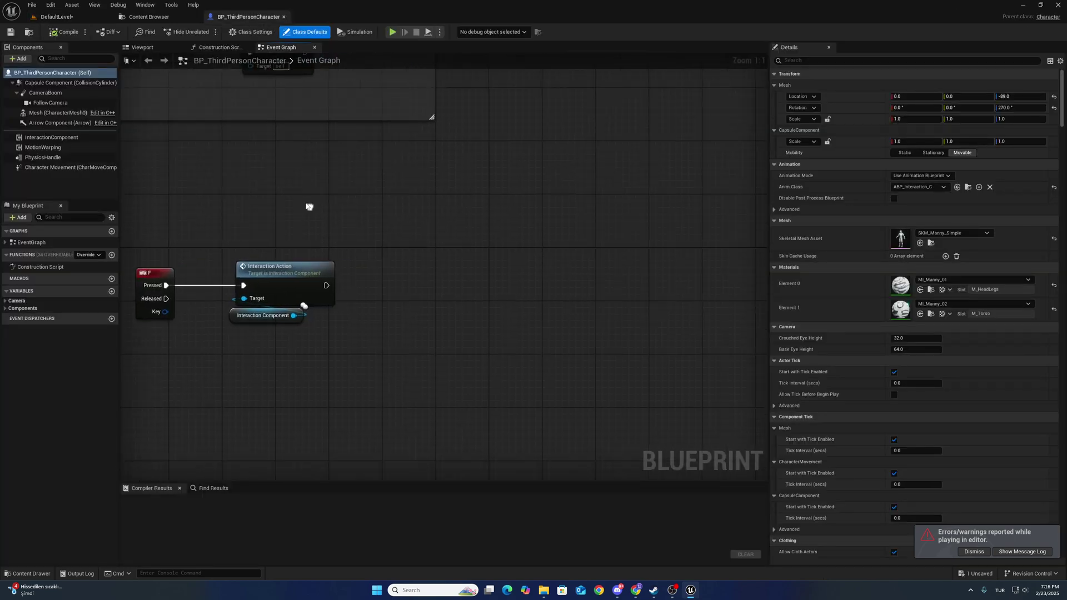
- Return to DefaultLevel and set the world's GameMode Override to BP_ThirdPersonGameMode
left_click(58, 17)
left_click(1059, 205)
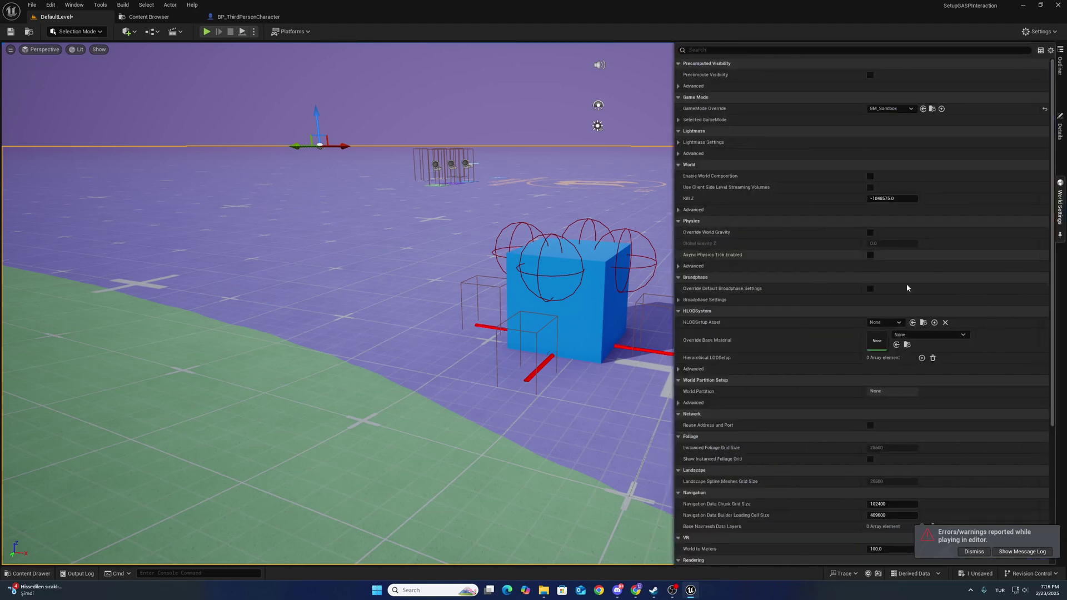
left_click(896, 111)
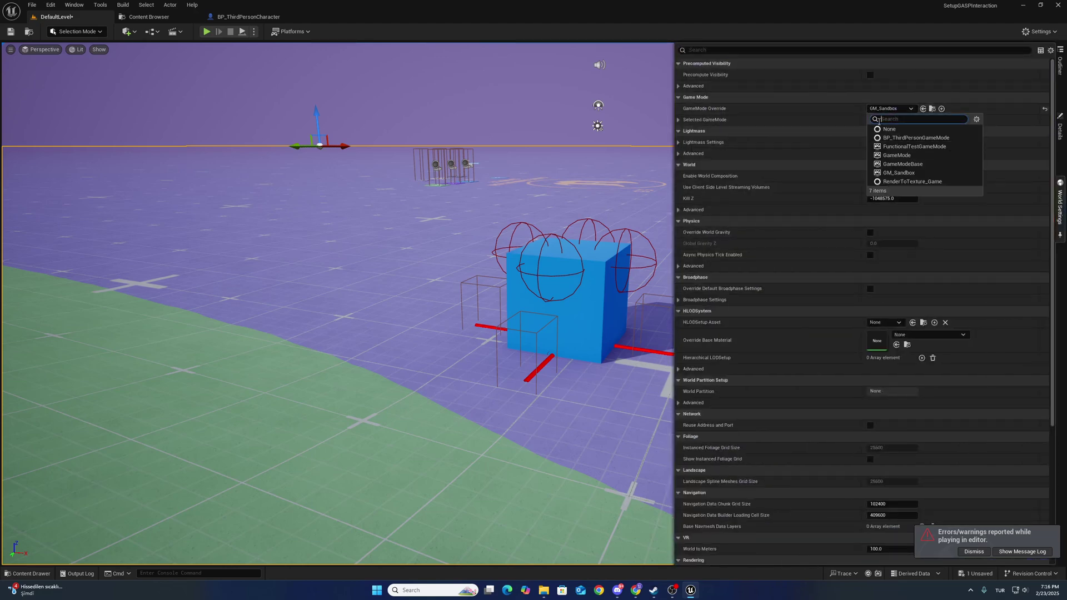
left_click(907, 139)
- Start a multiplayer play session near the cube and grab the cube with the Client 2 character
mouse_move(545, 411)
right_mouse_down()
mouse_move(523, 414)
mouse_move(547, 467)
mouse_move(545, 411)
right_mouse_up()
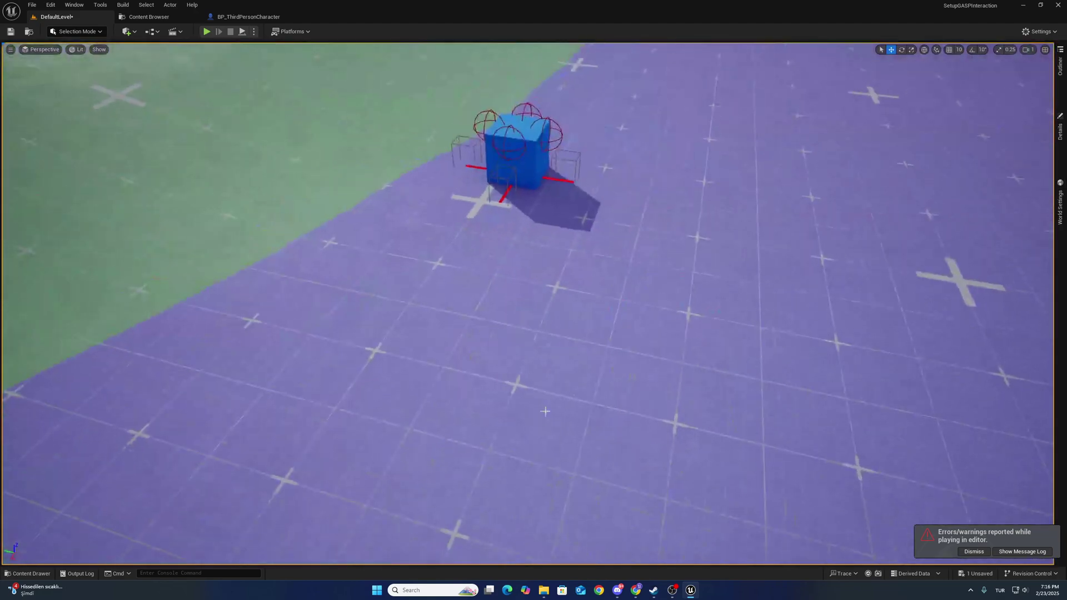
key("alt+p")
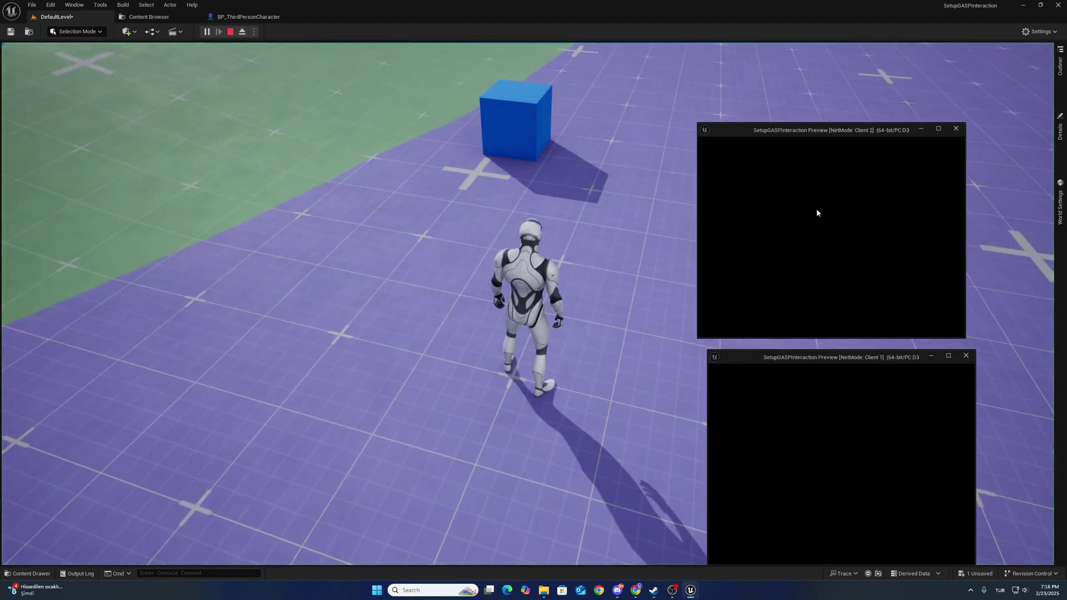
key("w")
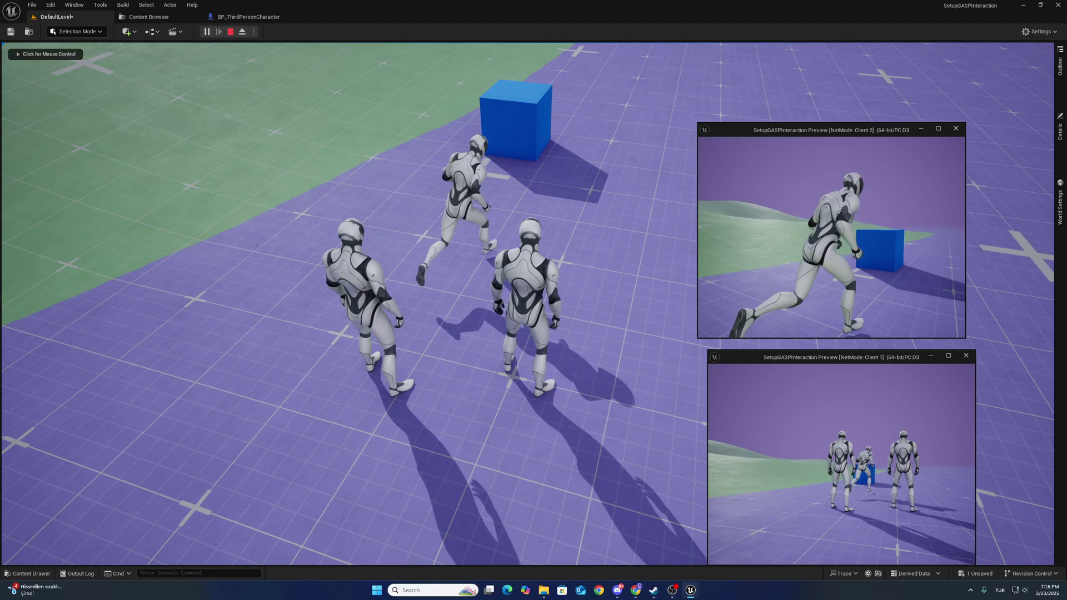
key("e")
- Push and pull the cube around the hill's edge with the Client 2 character, watching the host and Client 1 views
key("w")
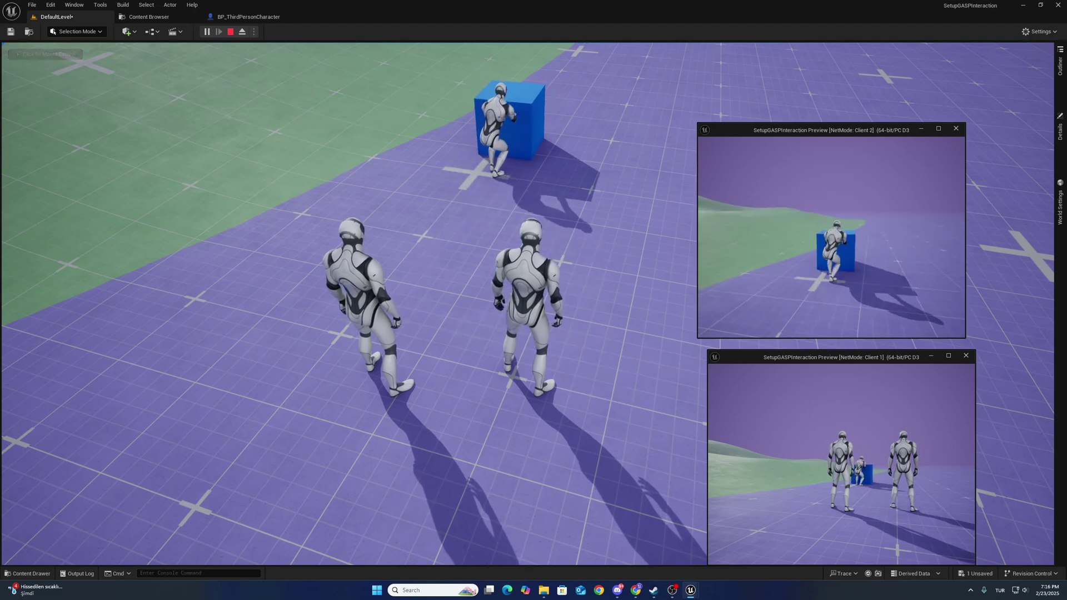
key("w")
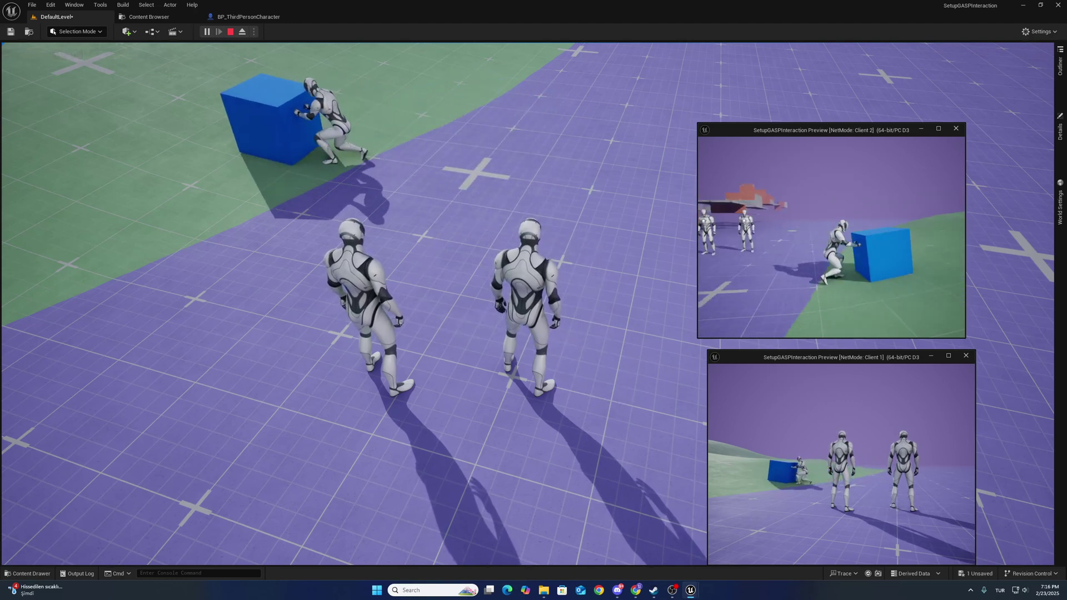
key("w")
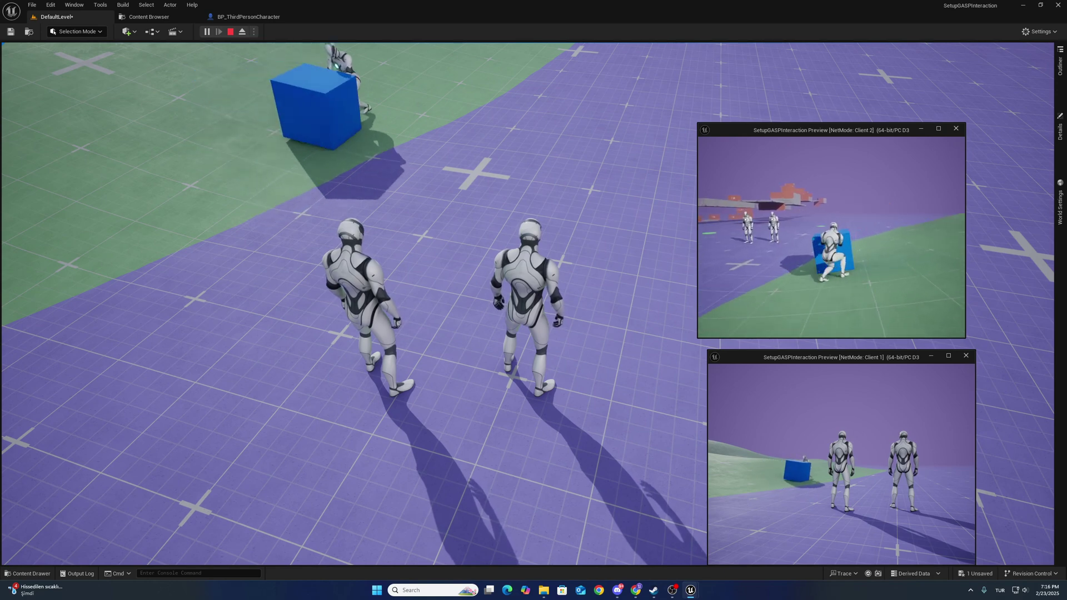
key("w")
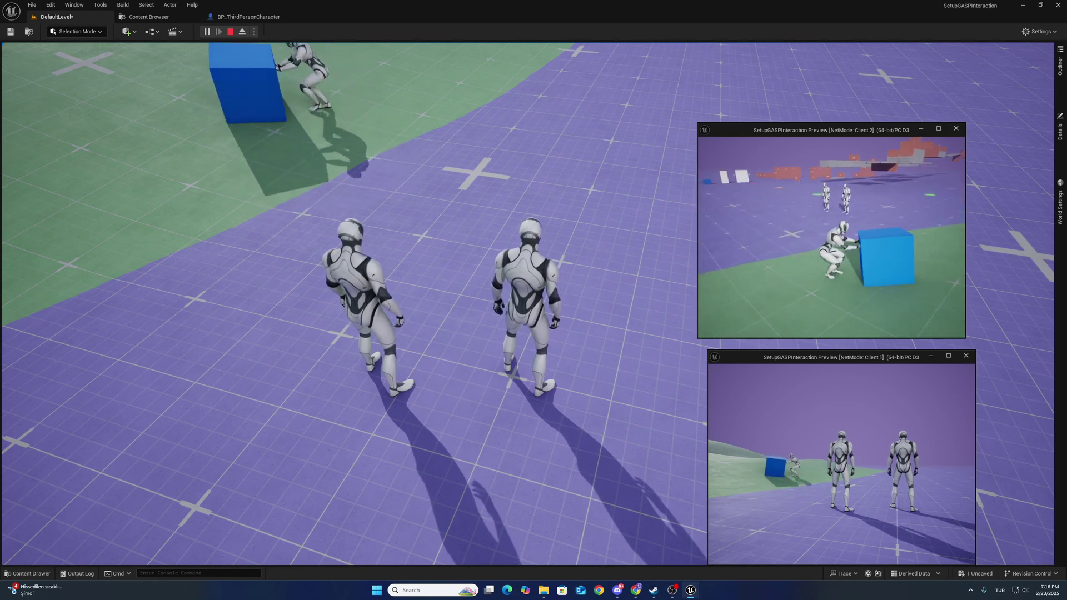
key("w")
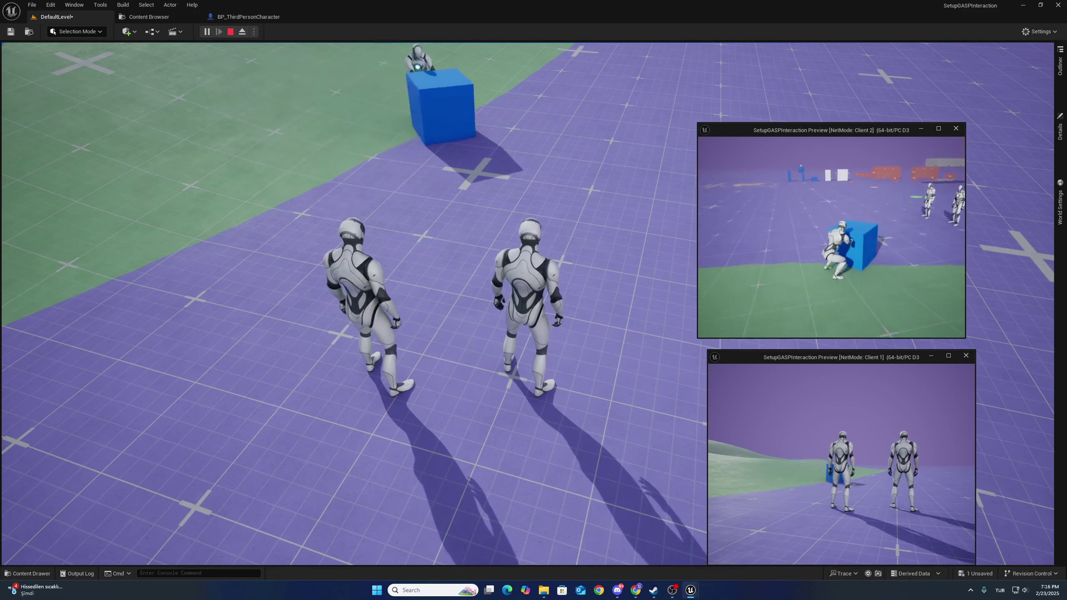
key("a")
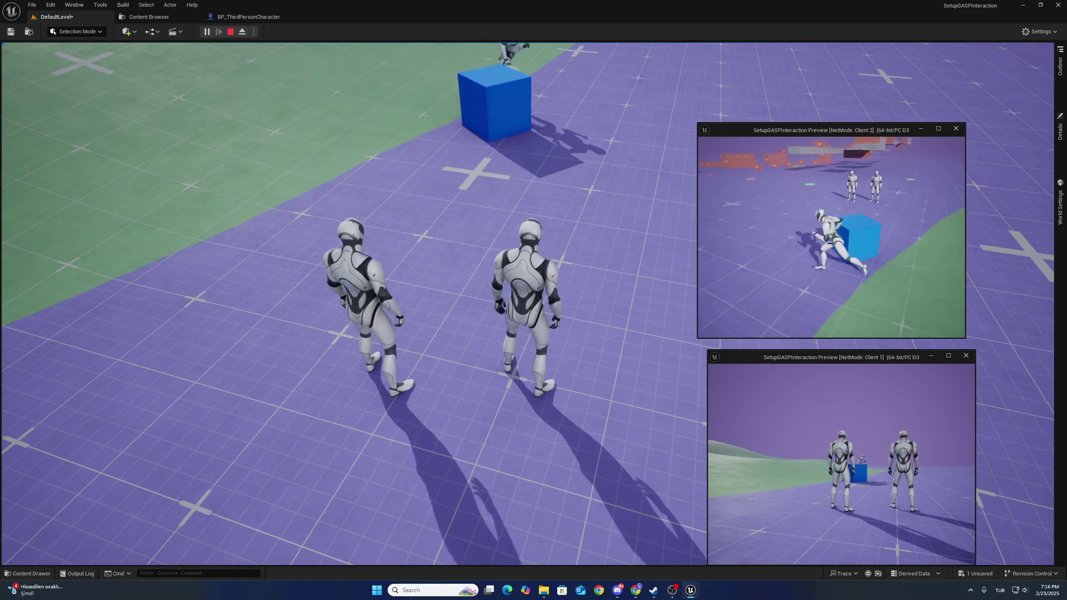
- Release the mouse from the game and shrink the editor window so it sits beside both client previews
key("alt+Tab")
key("shift+F1")
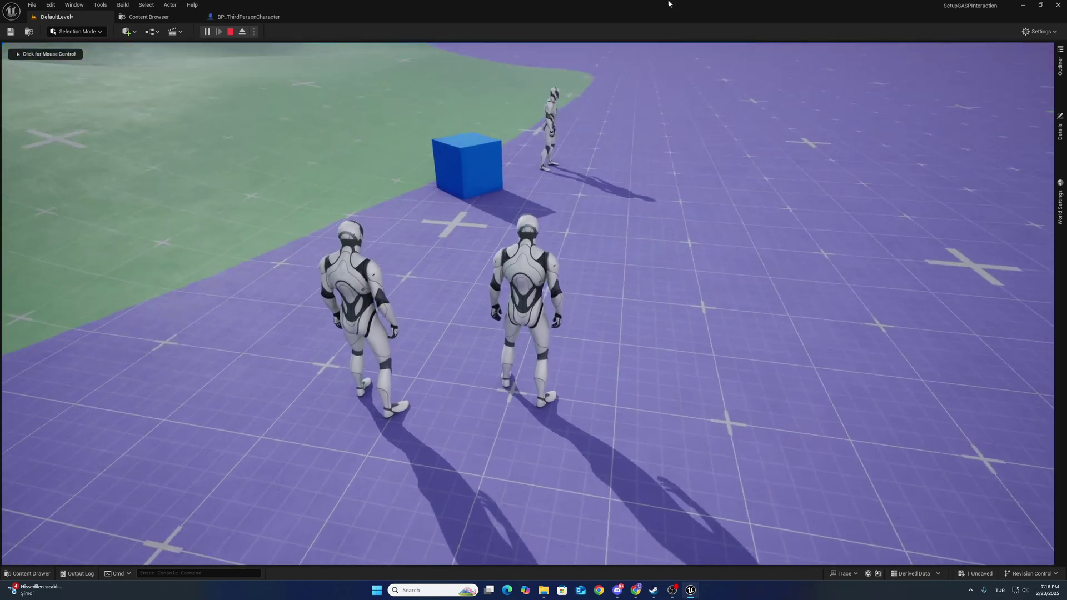
left_click_drag(669, 5, 486, 111)
- Grab the cube with the host character and push and pull it across the flat floor around the Client 2 character
key("w")
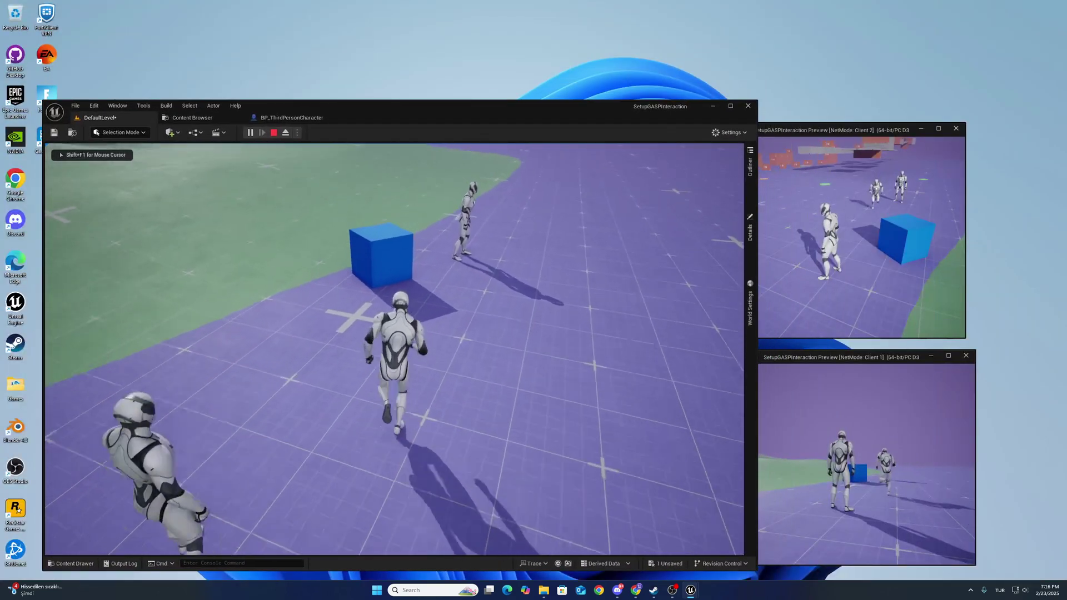
key("e")
key("w")
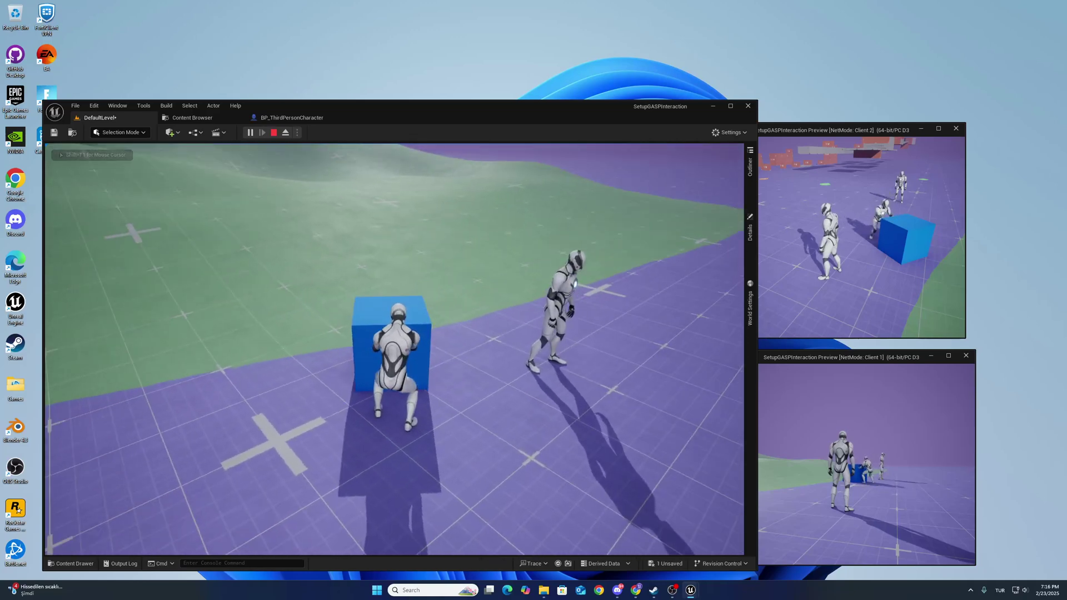
key("w")
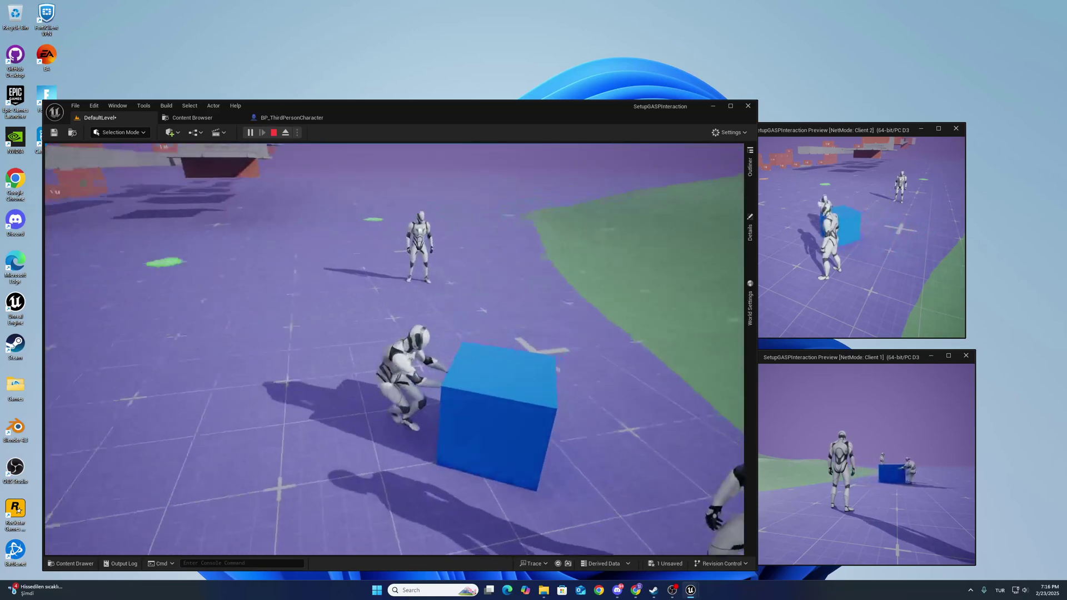
key("w")
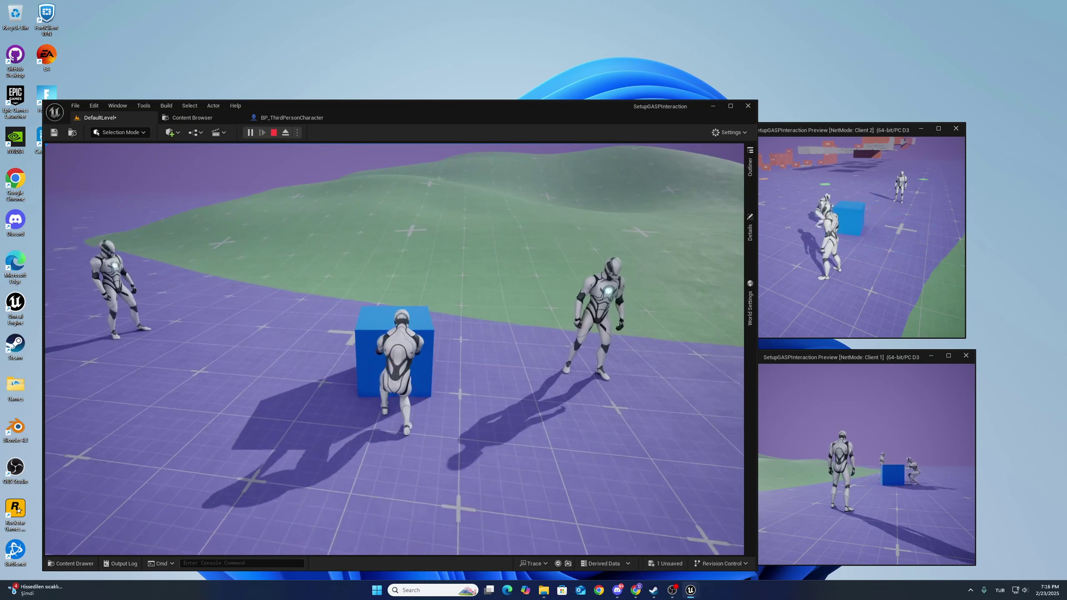
key("w")
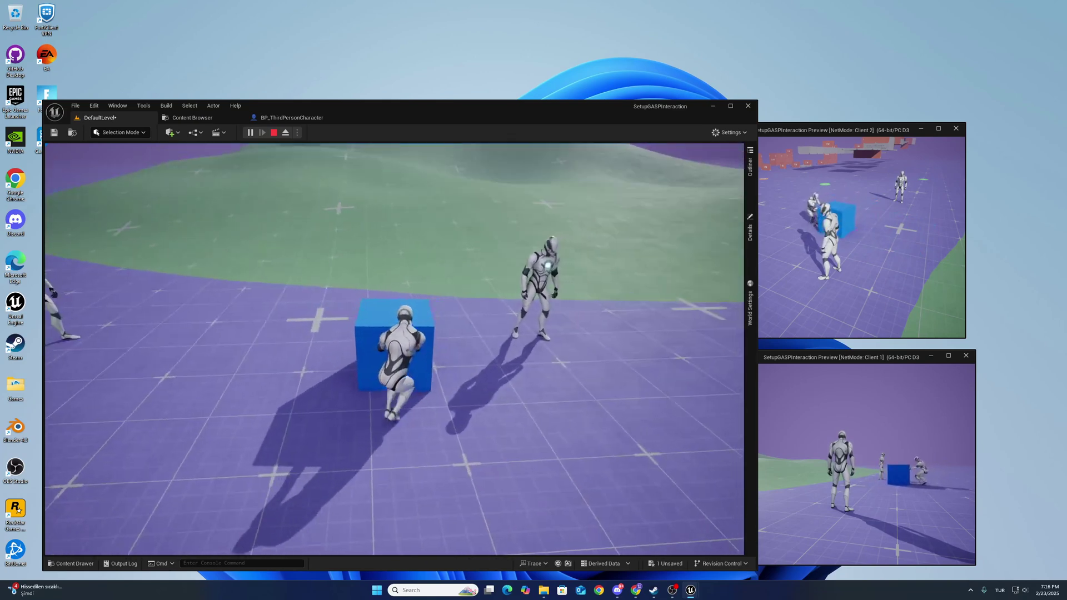
- End the multiplayer play session and close the Message Log
key("shift+F1")
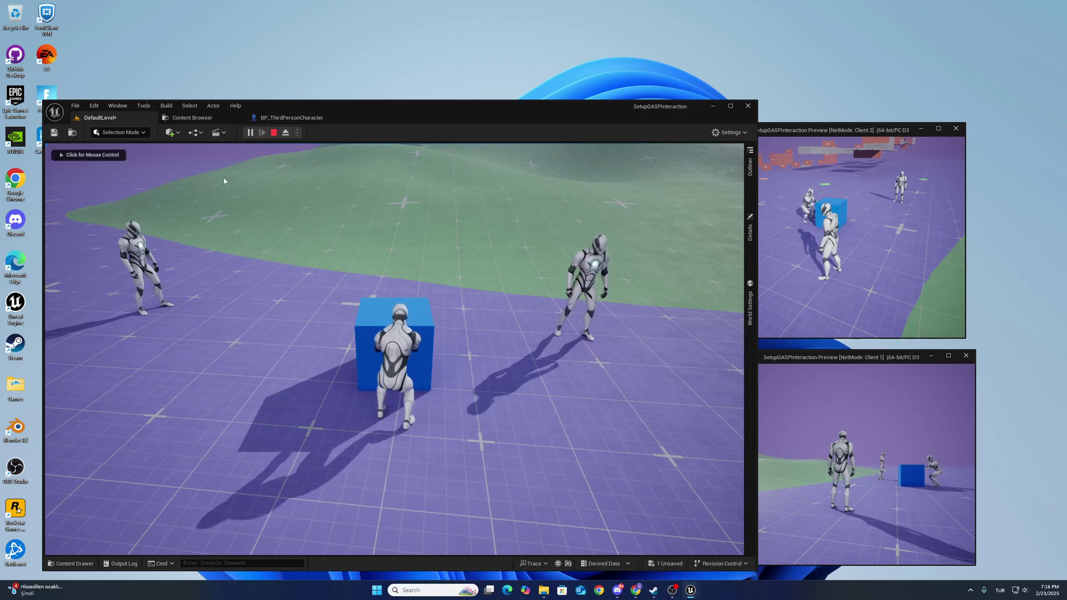
left_click(274, 132)
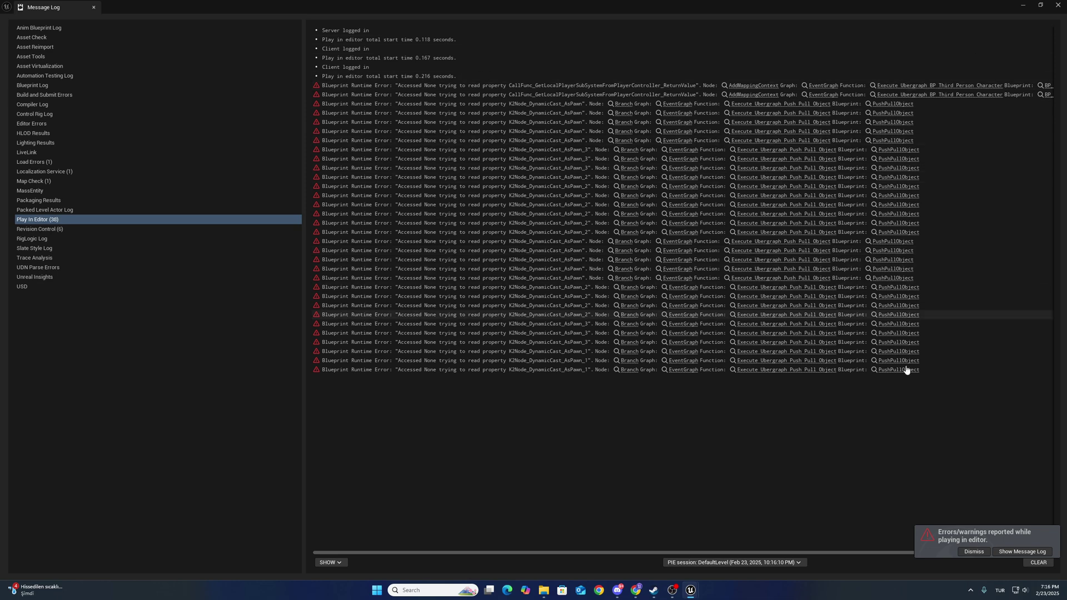
left_click(1058, 5)
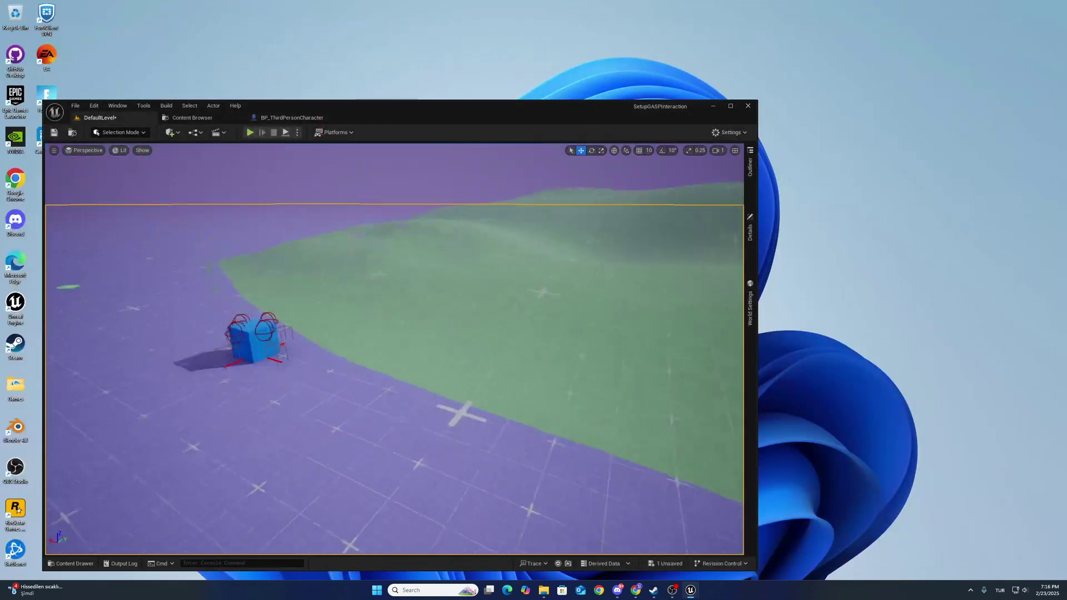
- Start a multiplayer play session with Play From Here on the floor near the cube, and take control of the host character
key("a")
right_click(442, 433)
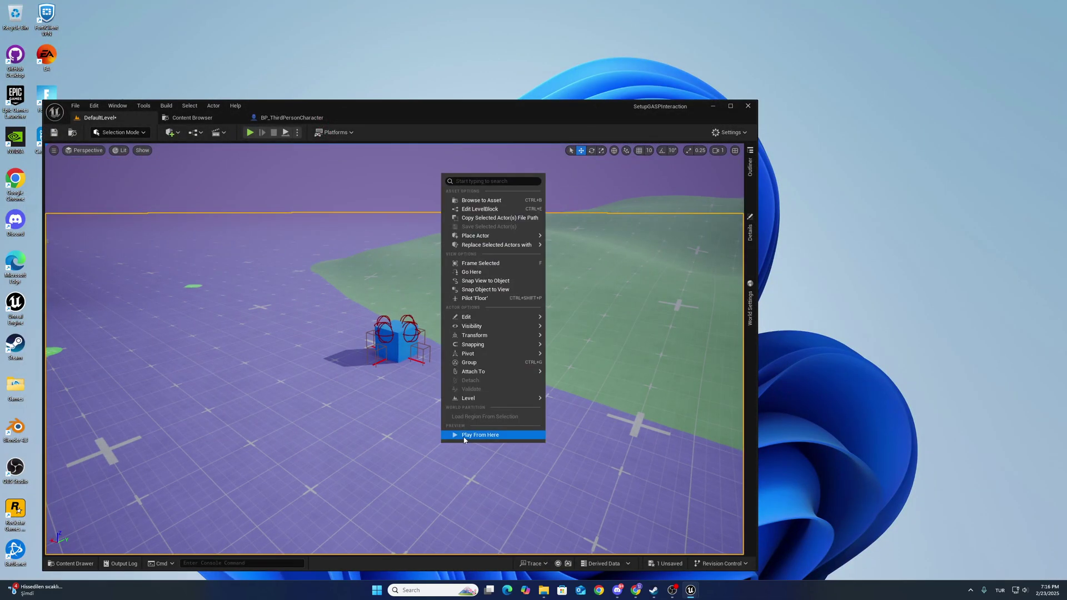
left_click(456, 435)
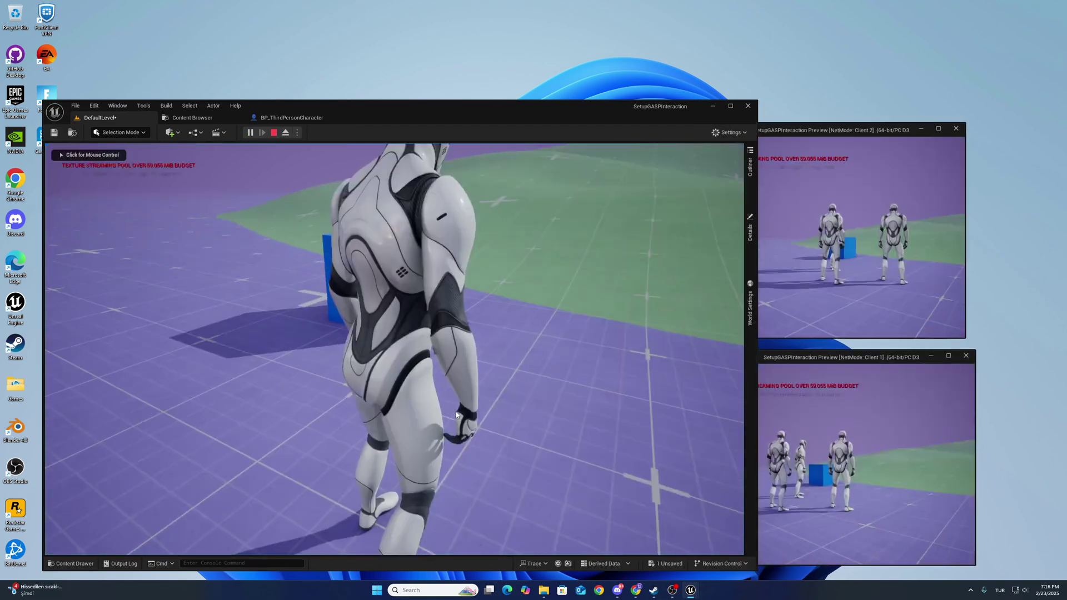
left_click(483, 331)
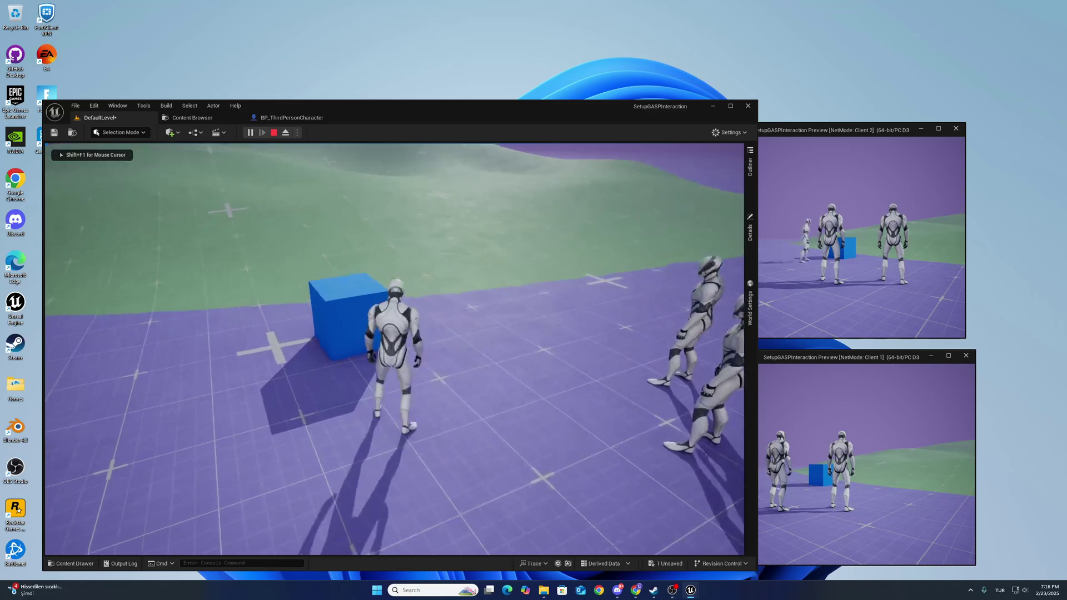
- Walk the host character up to the cube, and test grabbing and releasing it
key("w")
key("d")
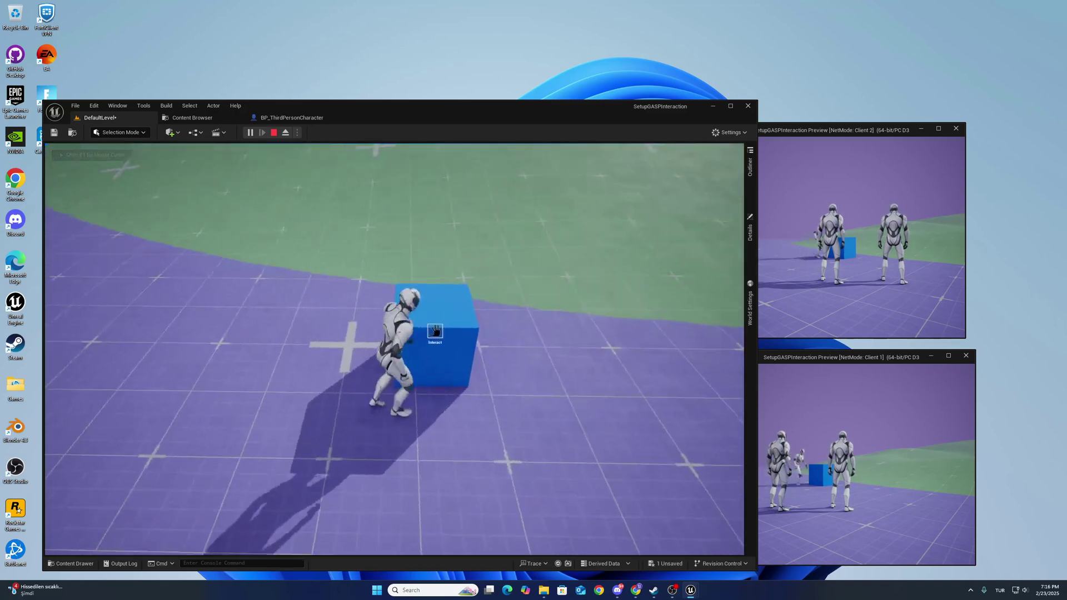
key("d")
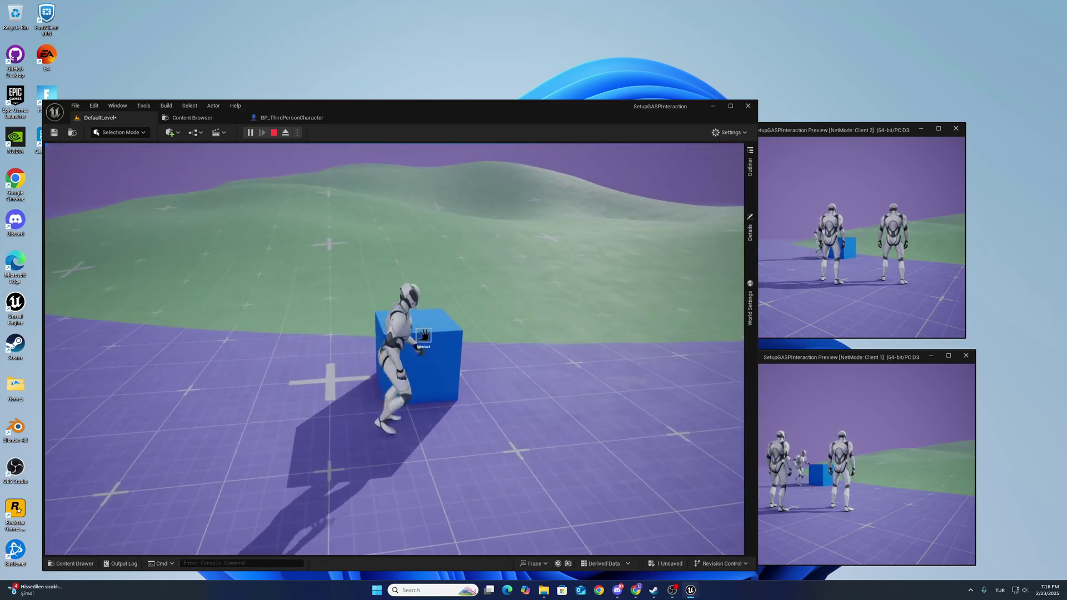
key("w")
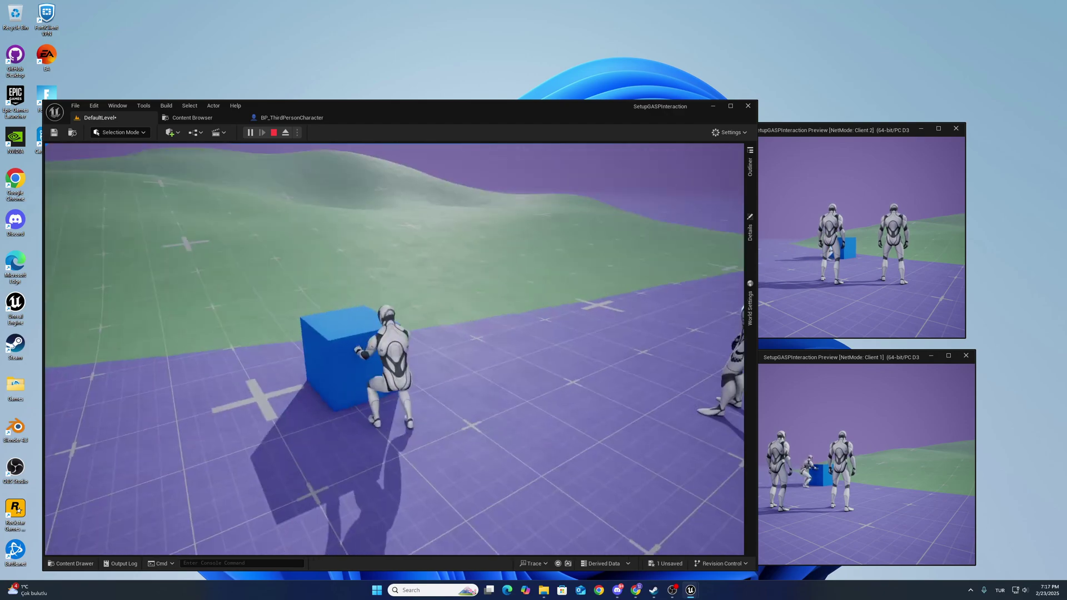
key("a")
key("e")
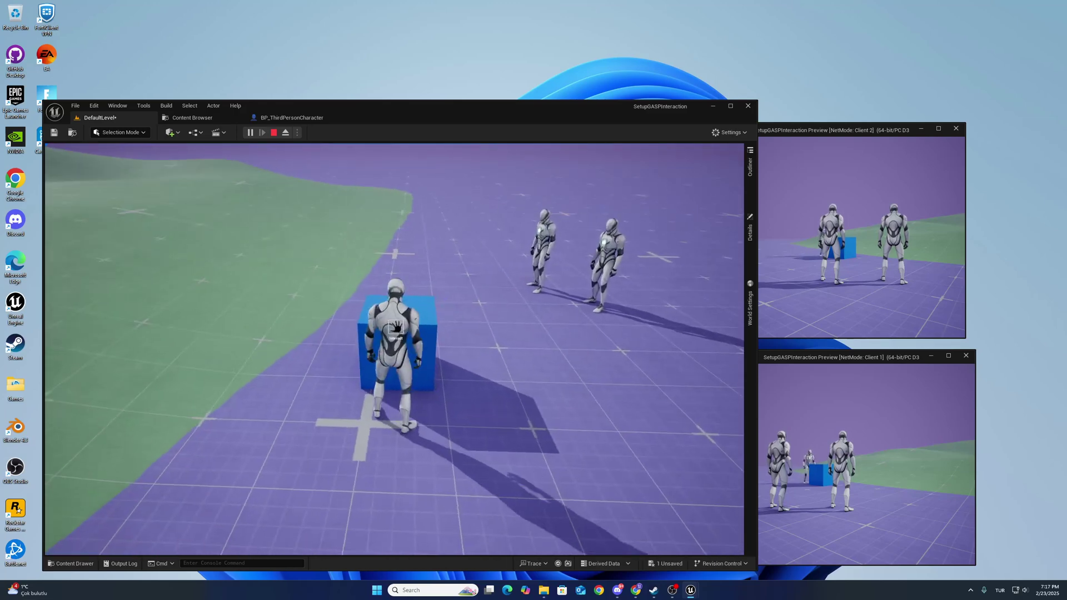
- Walk the host character around the cube to the side facing away from the hill
key("a")
key("w")
key("a")
key("w")
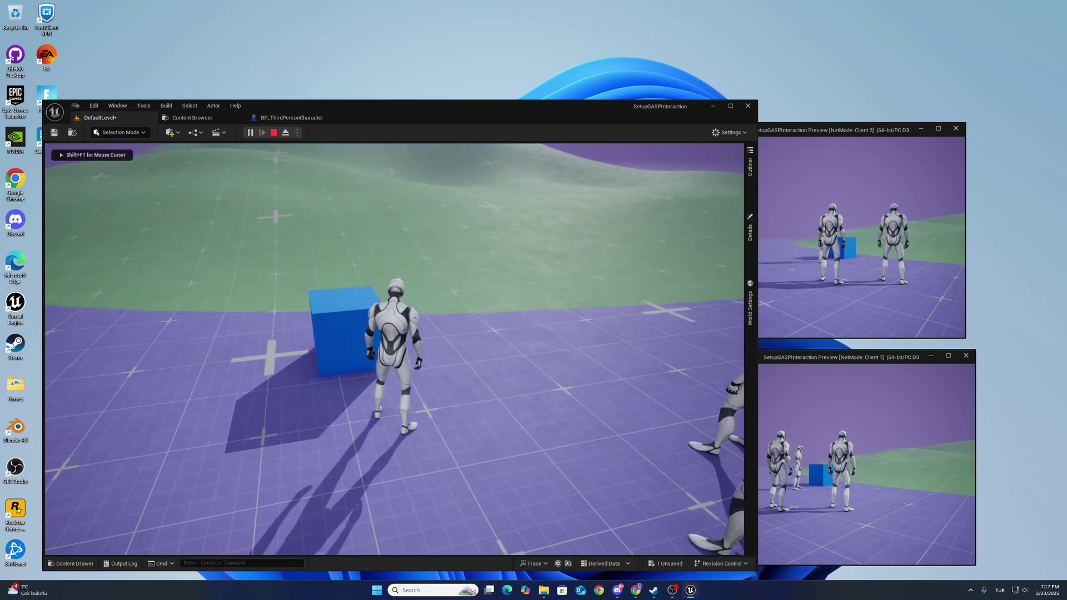
left_click(449, 336)
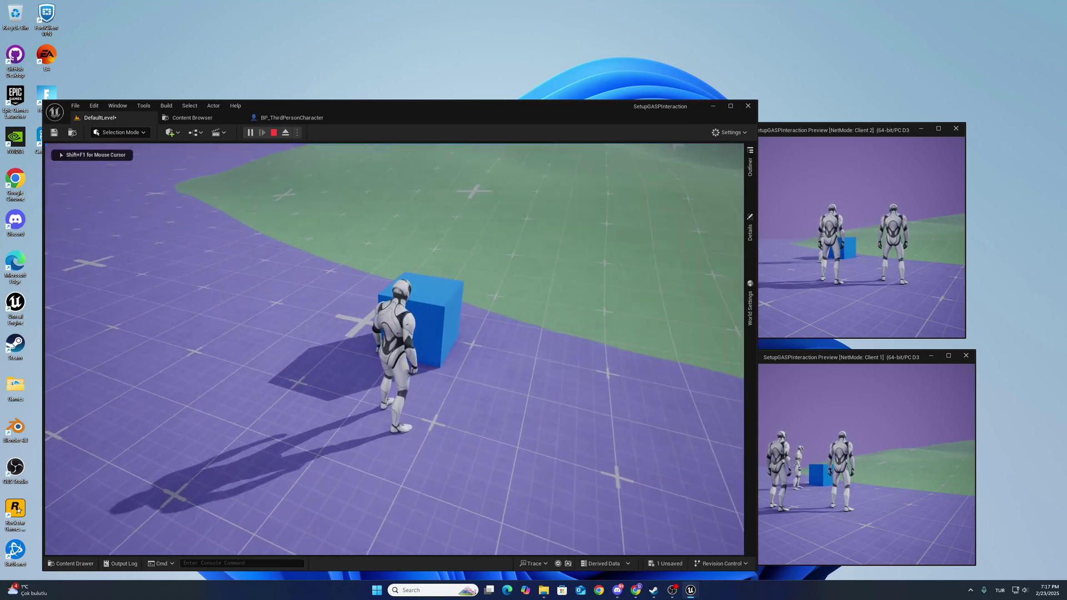
- Grab the cube and move it across the flat floor with the host character, then end the play session
key("w")
key("e")
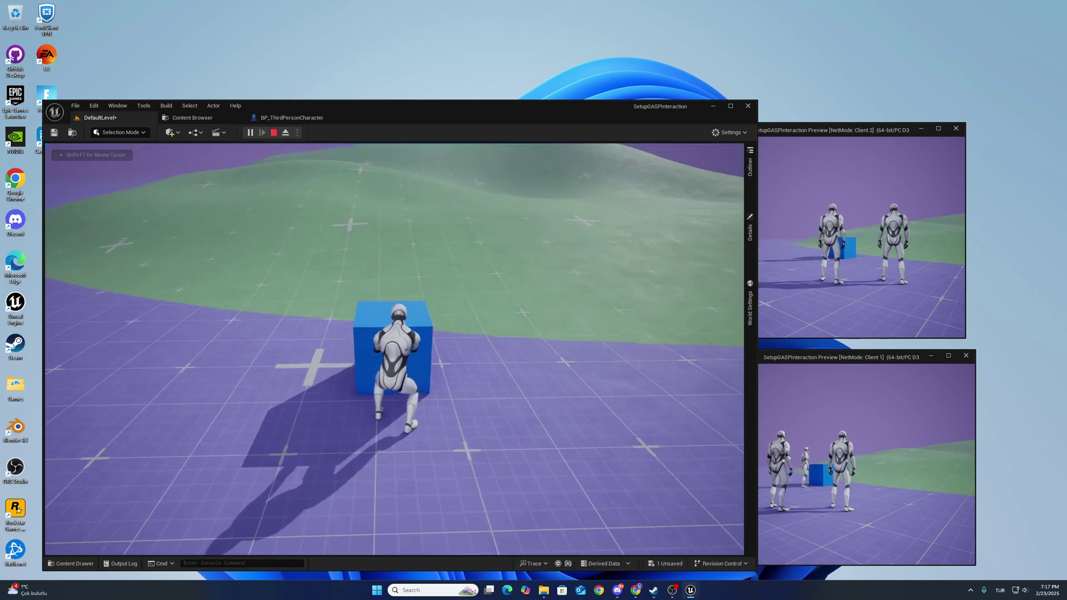
key("w")
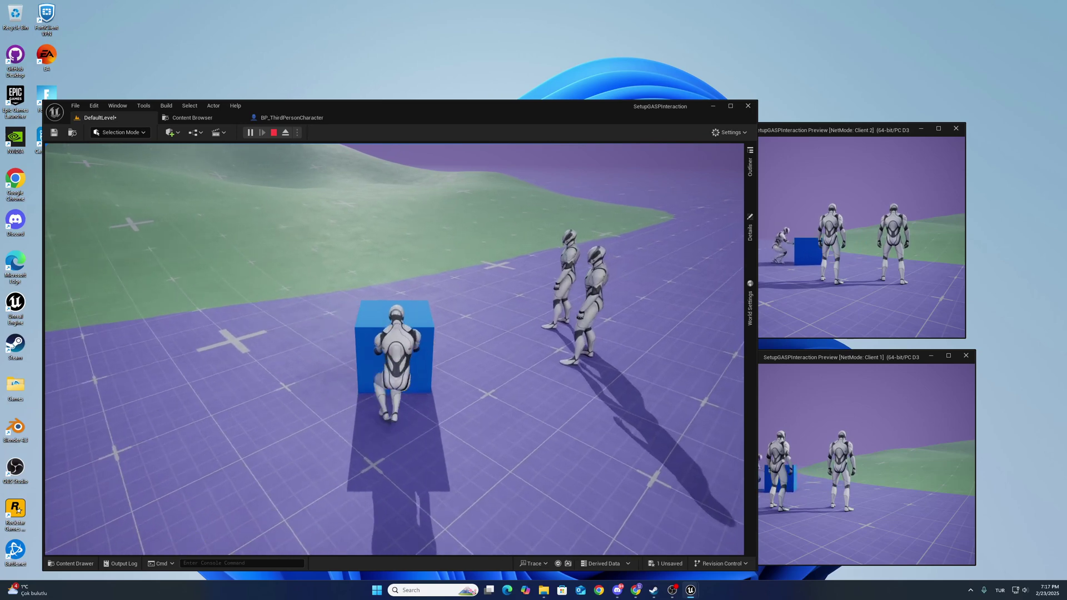
key("w")
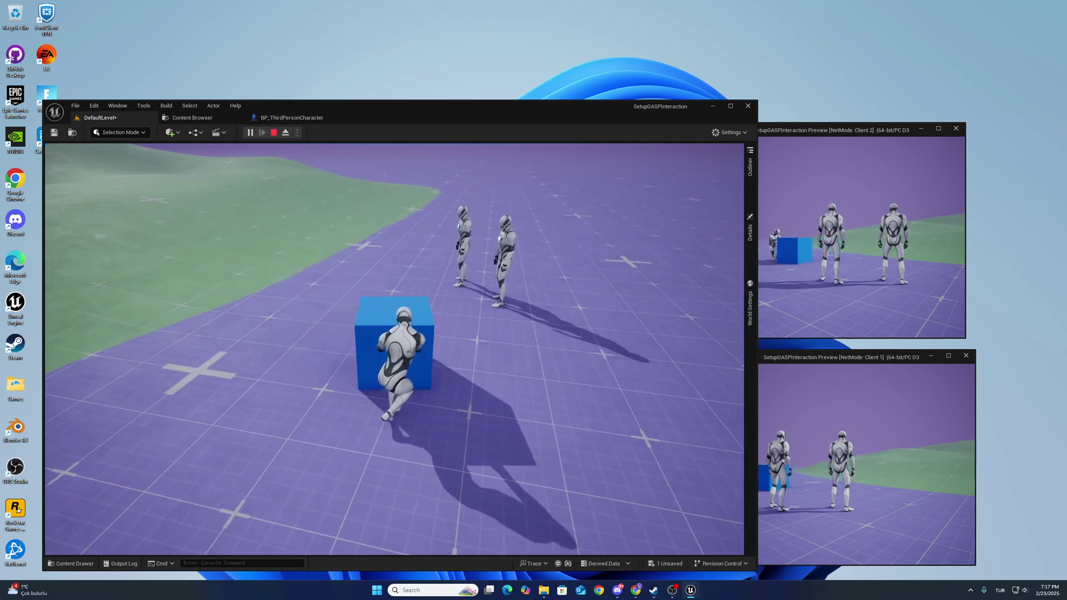
key("shift+F1")
left_click(273, 132)
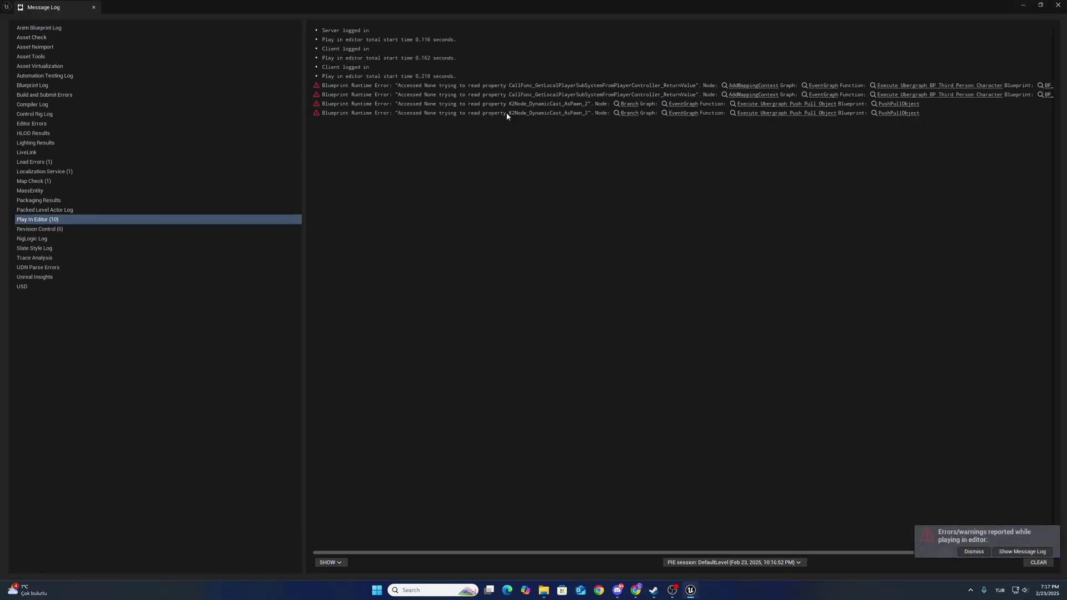
- Close the message log and look through the PushAnimations folder under AnimationsAssets in the Interaction System Content plugin
left_click(1058, 5)
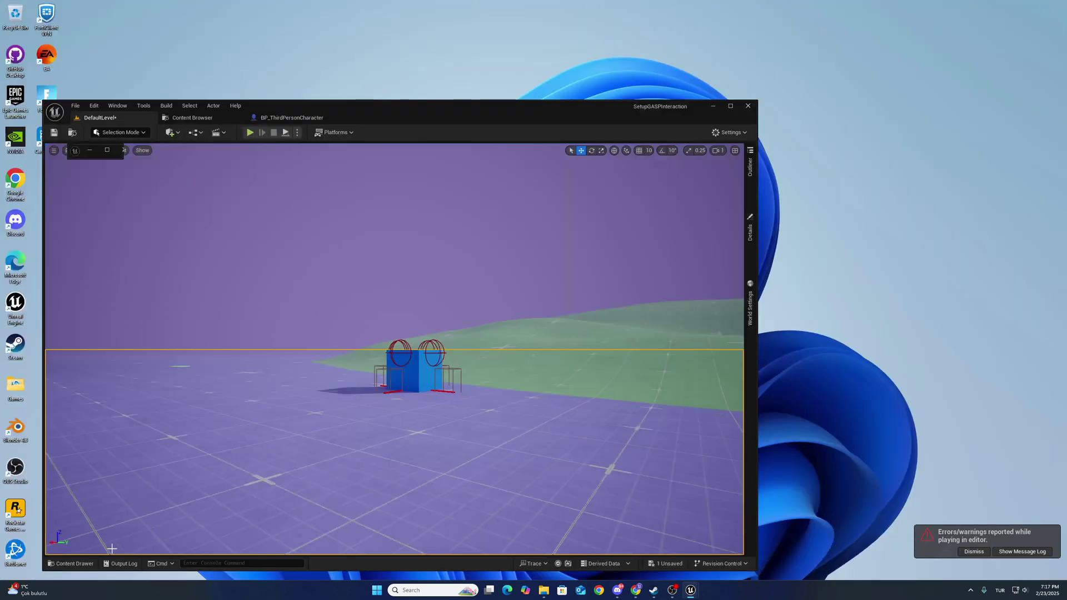
left_click(74, 564)
left_click(80, 520)
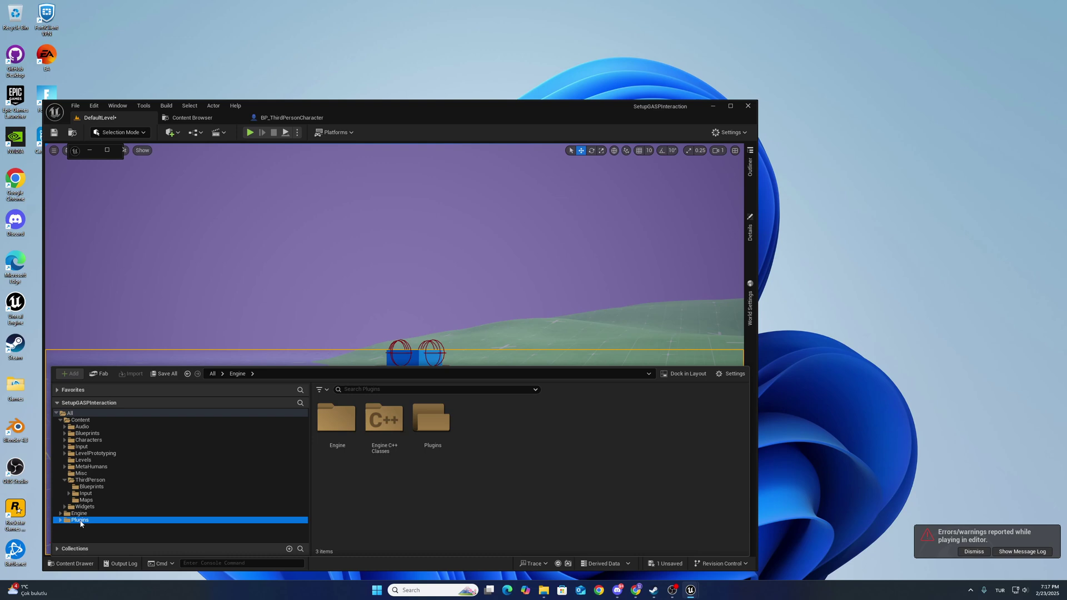
double_click(323, 430)
double_click(393, 412)
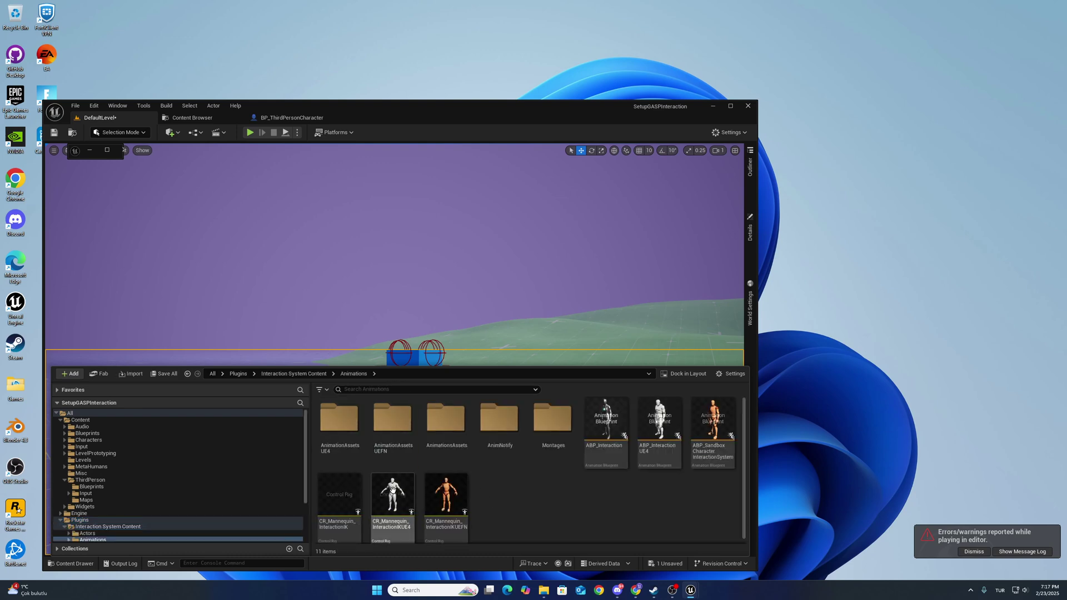
double_click(446, 419)
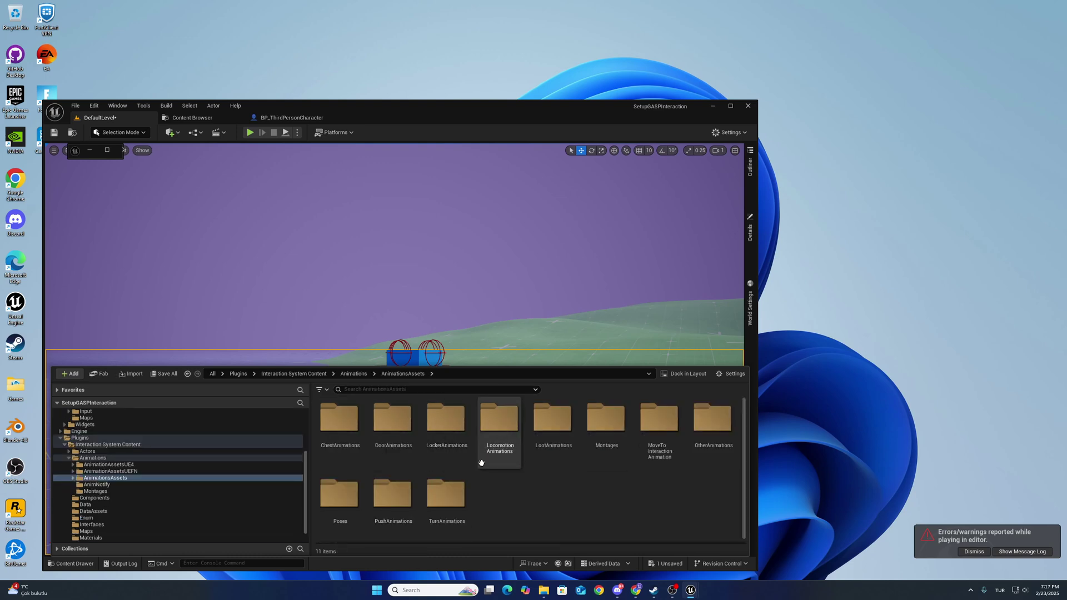
double_click(396, 506)
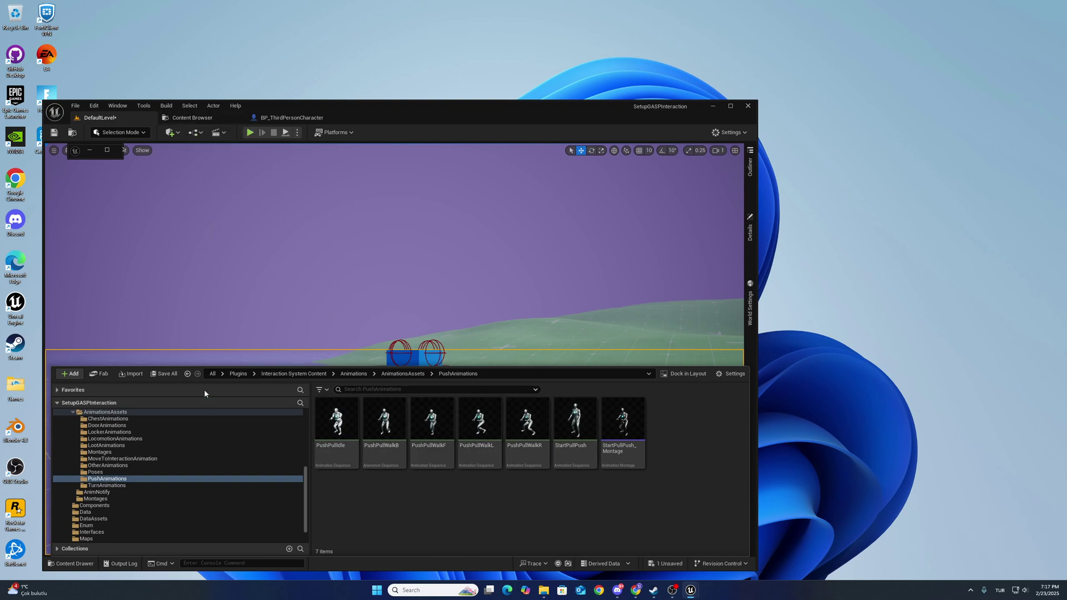
right_click(278, 280)
- In BP_ThirdPersonCharacter, set the Mesh component's Anim Class to ABP_InteractionUE4
left_click(288, 119)
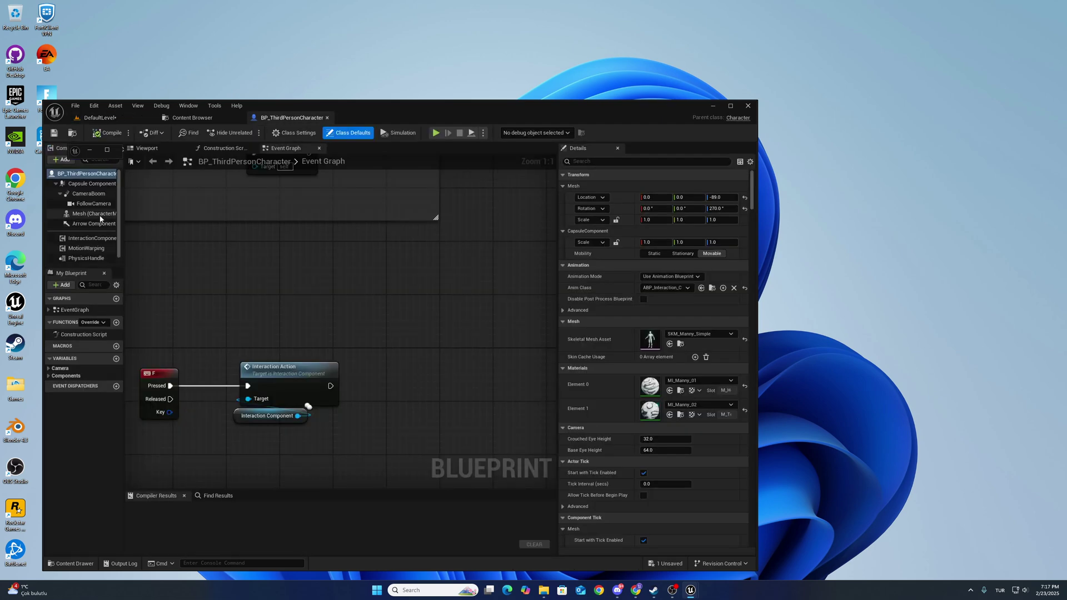
left_click(731, 106)
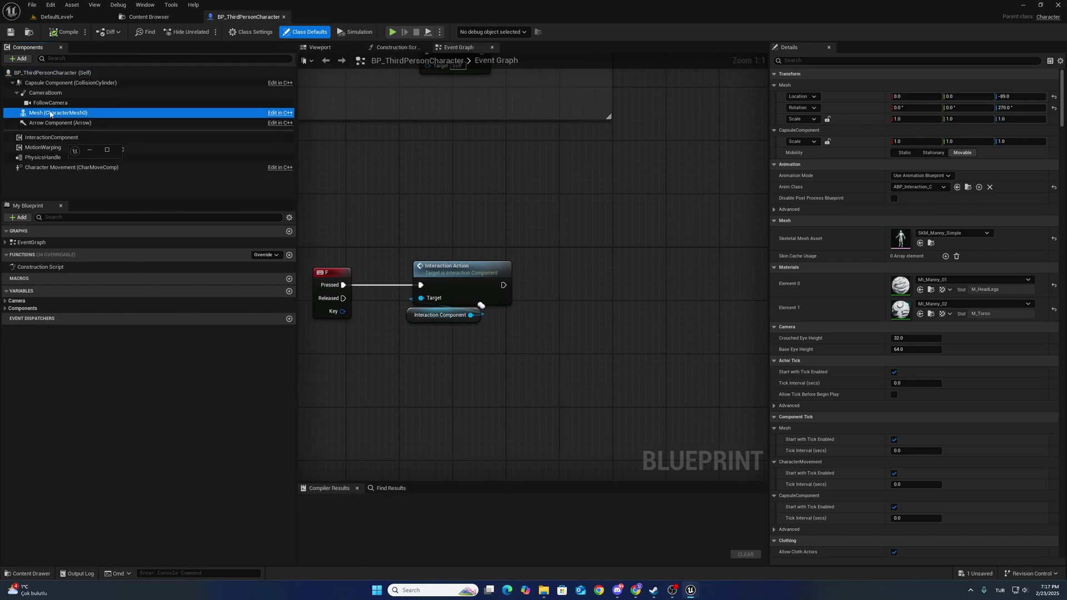
left_click(920, 231)
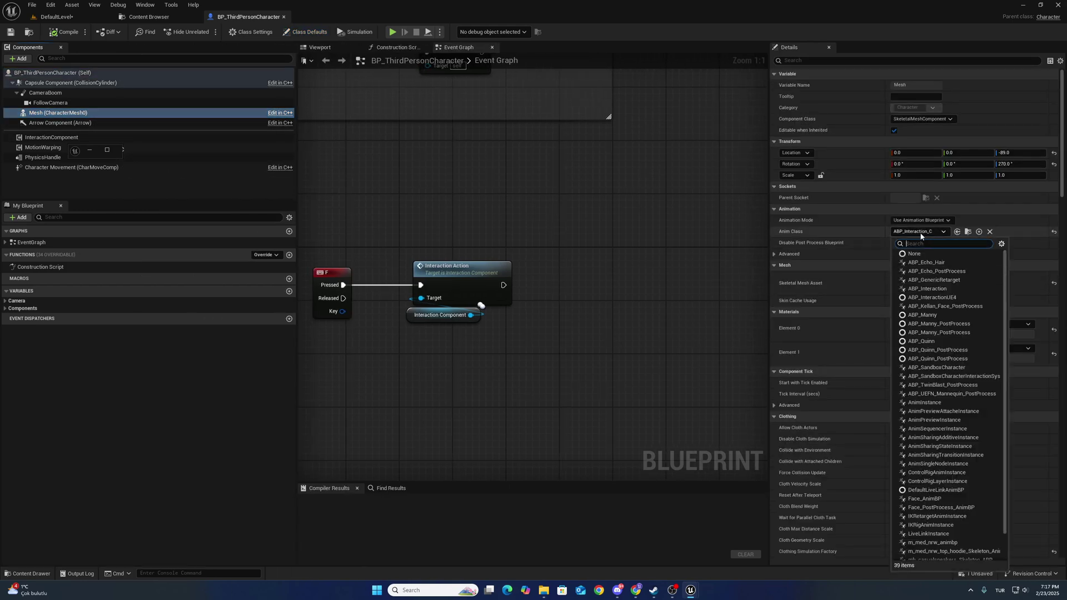
left_click(946, 298)
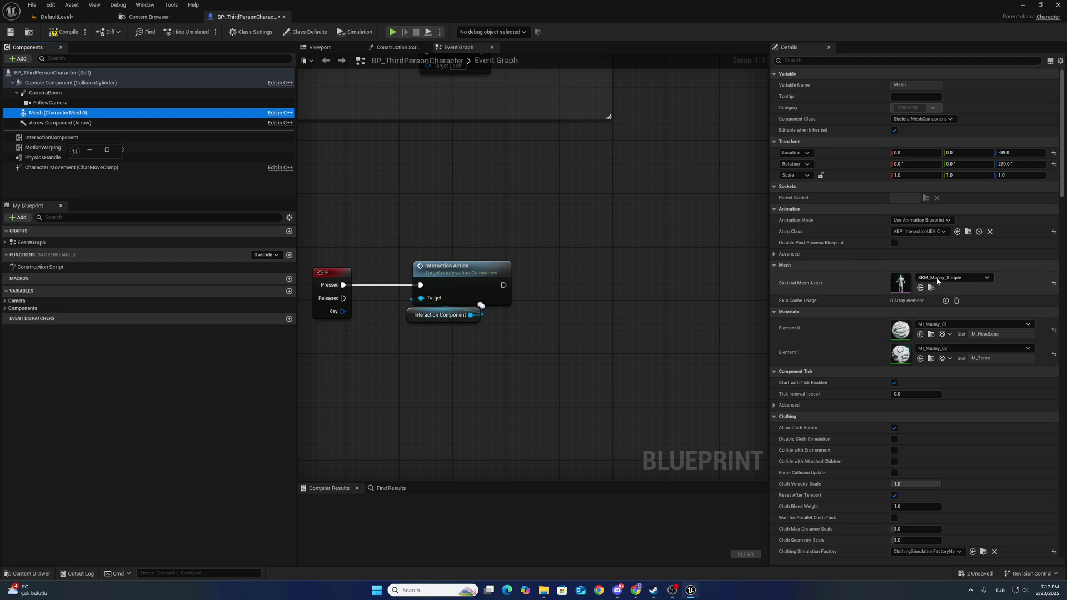
- Set the Mesh component's Skeletal Mesh Asset to SKM_UE4_Mannequin and compile the blueprint
left_click(937, 281)
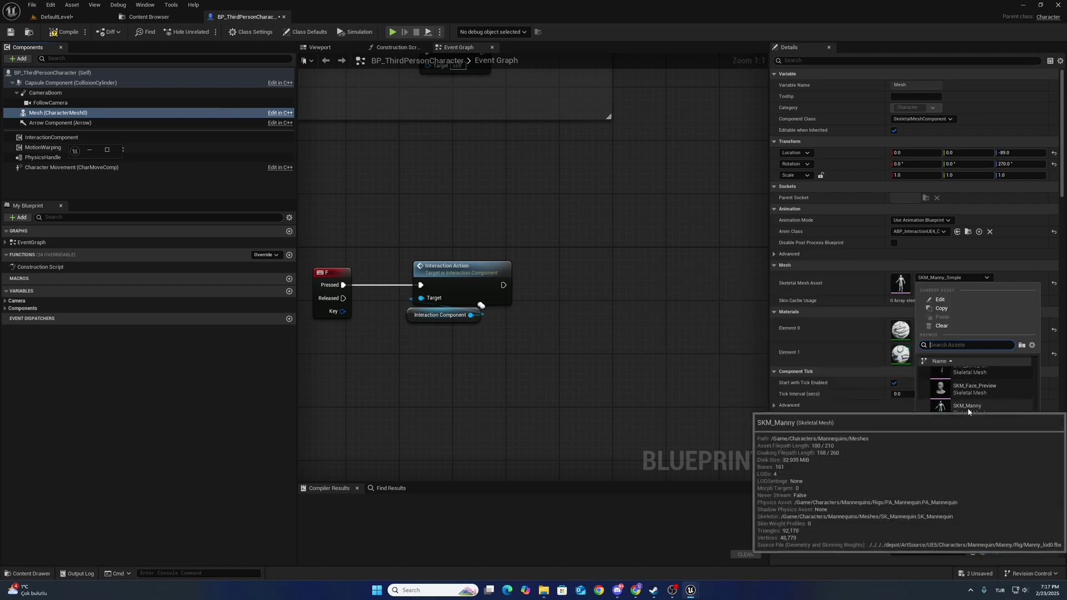
scroll(968, 410, "down", 1)
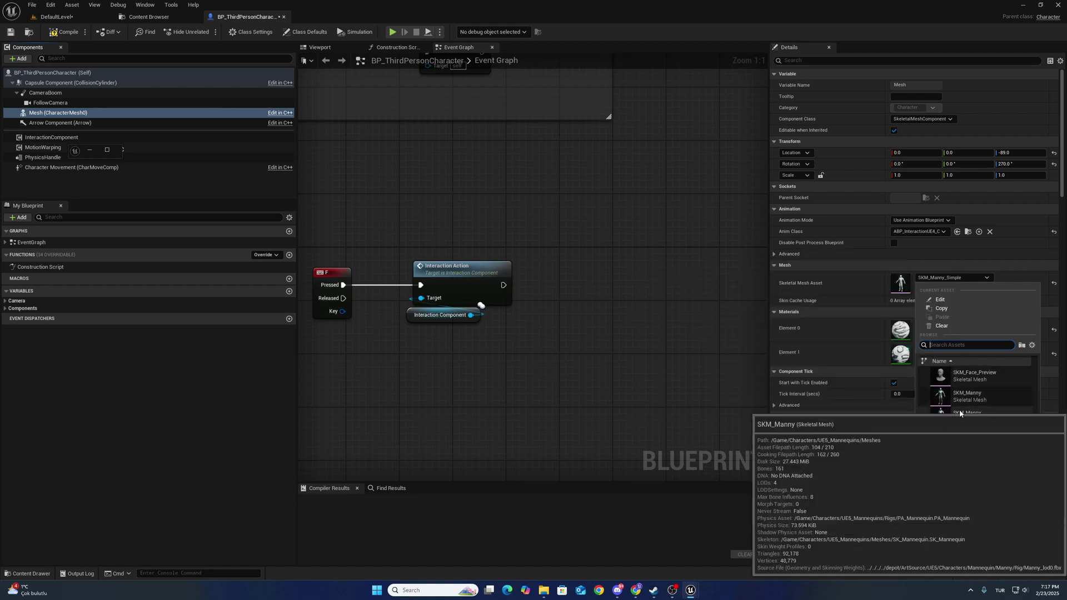
scroll(965, 417, "down", 10)
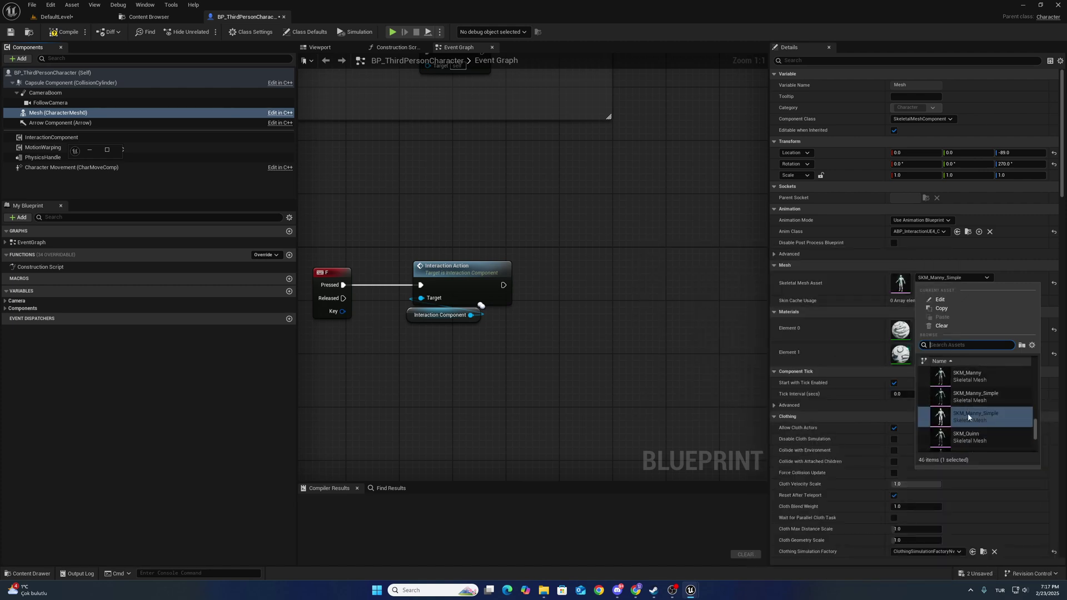
scroll(967, 423, "down", 3)
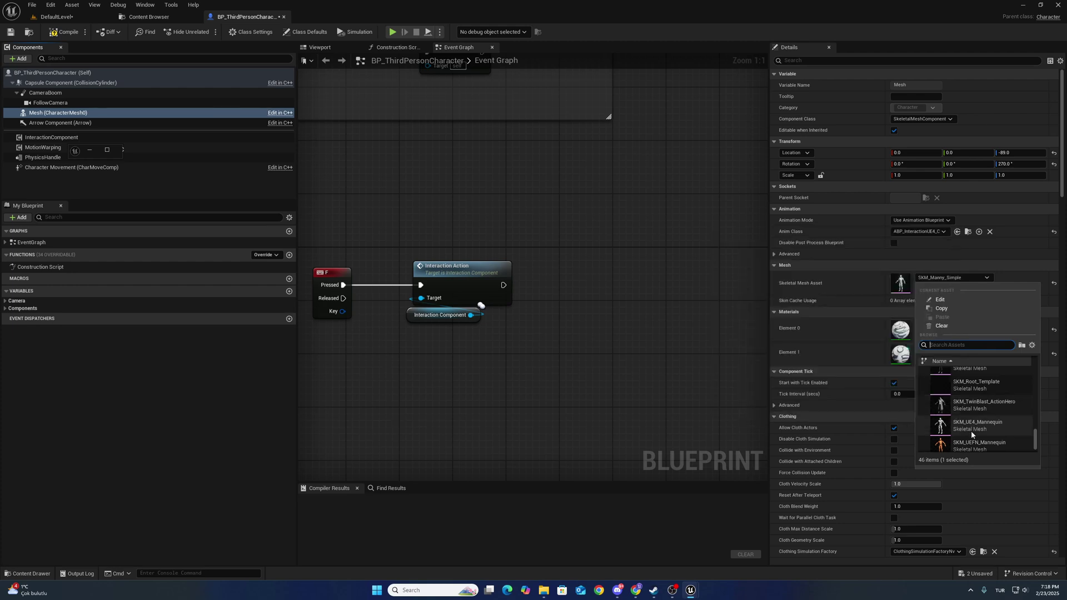
left_click(966, 427)
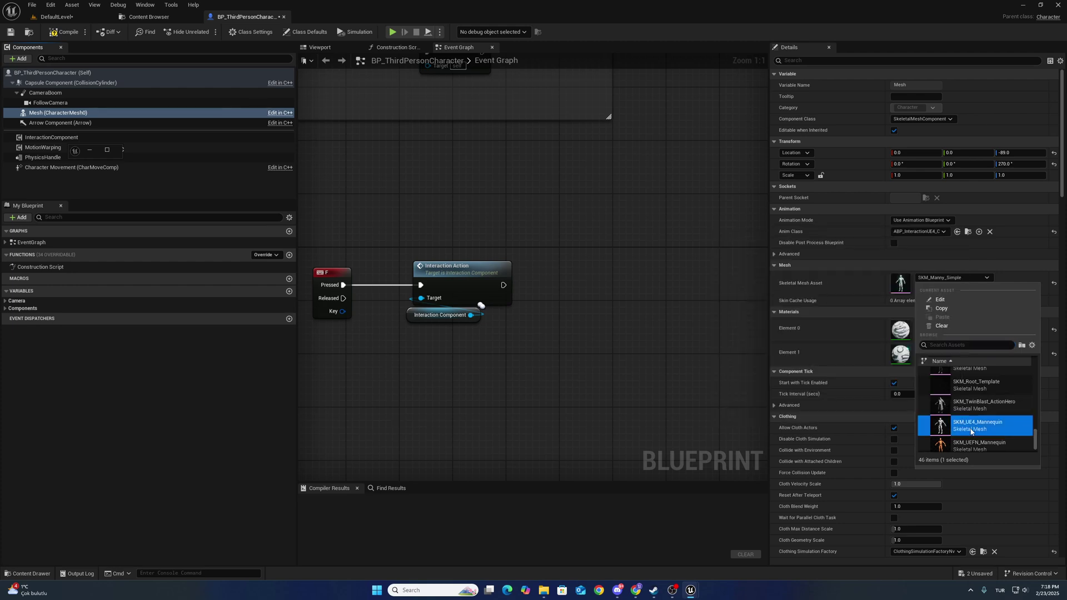
left_click(55, 35)
- Start a multiplayer play session in DefaultLevel from the floor in front of the cube, and take control of the host character
left_click(53, 16)
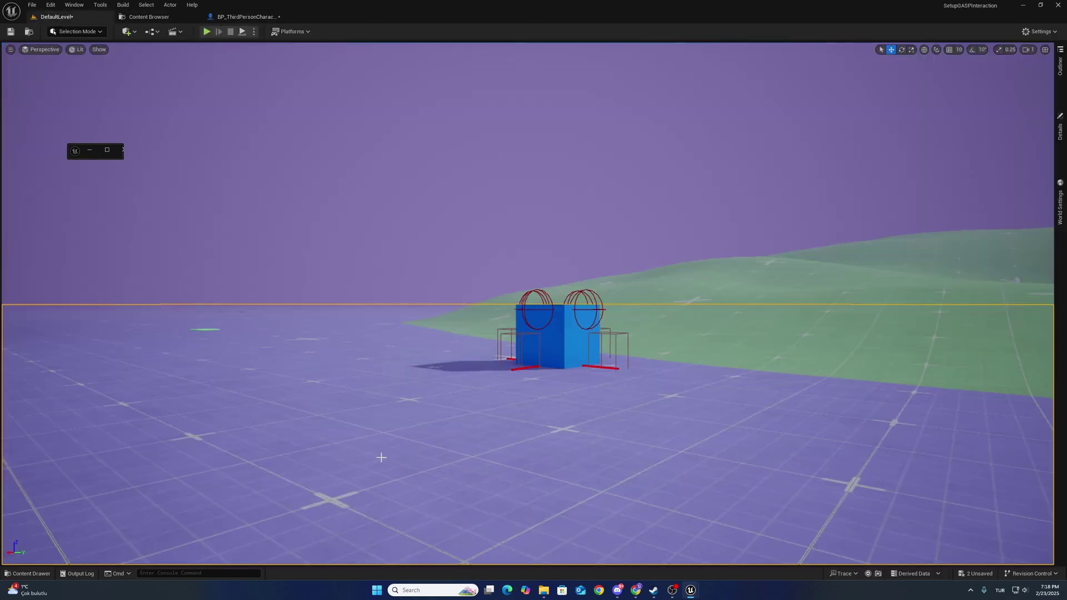
right_click(444, 465)
left_click(452, 460)
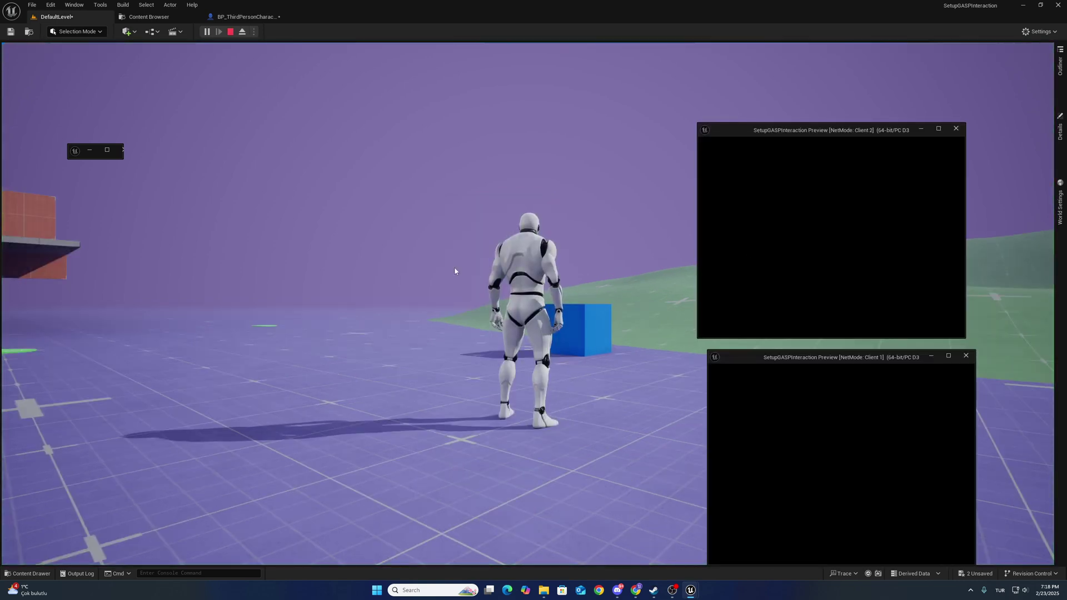
left_click(545, 363)
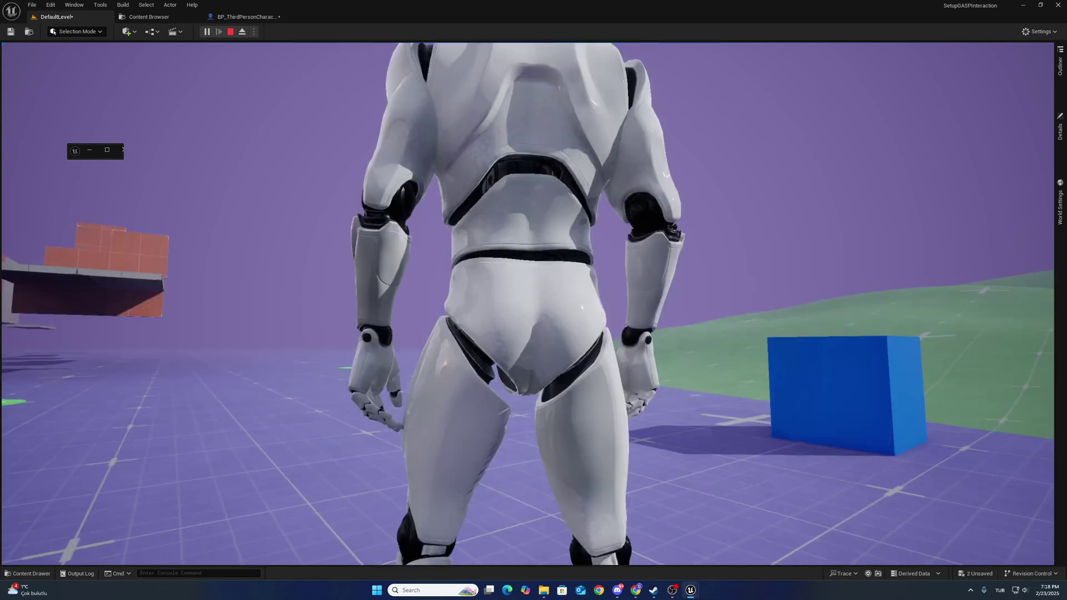
- Run the host character to the cube, then grab it and push it across the floor
key("w")
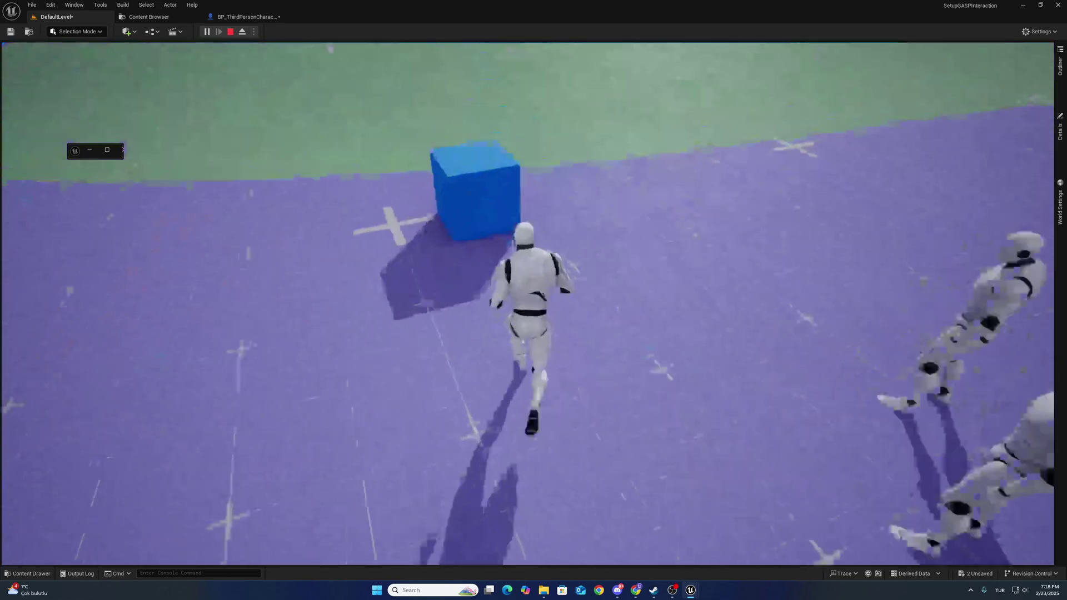
key("e")
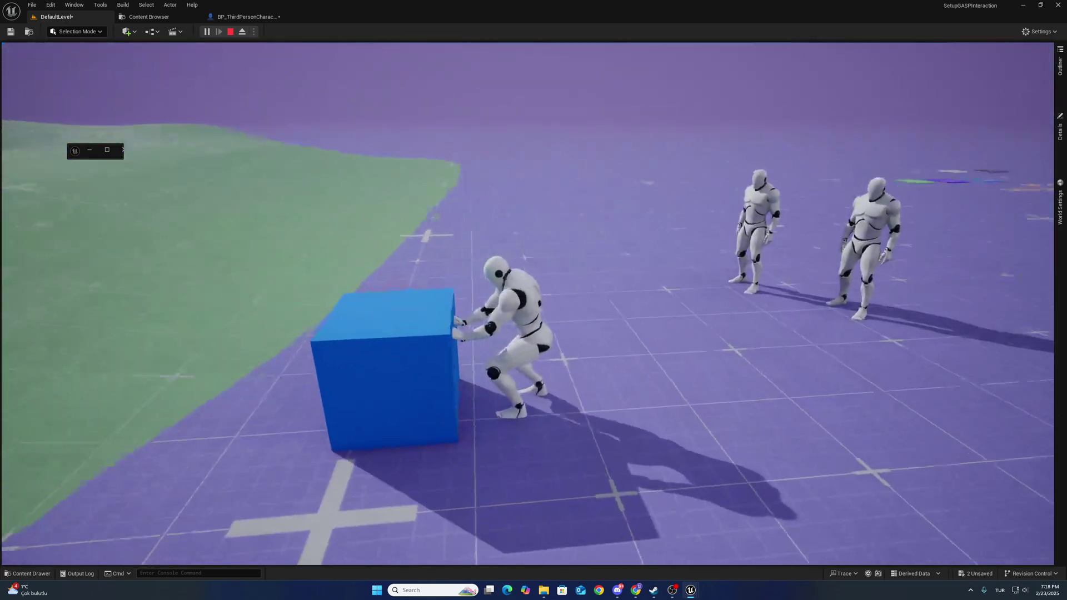
key("w")
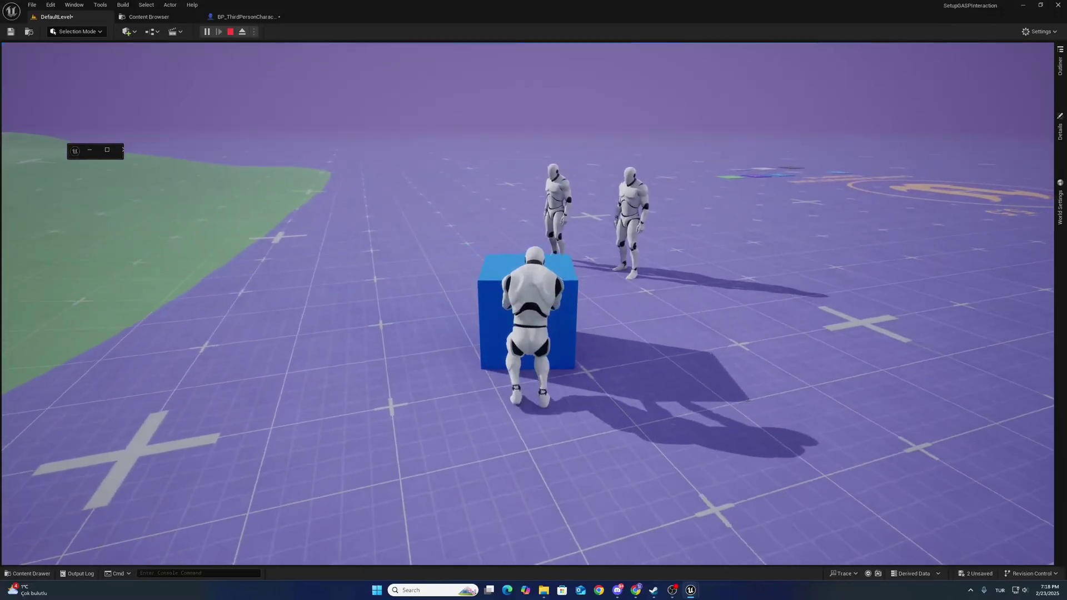
- Move the cube with the Client 2 character in its preview window, then end the play session
key("shift+F1")
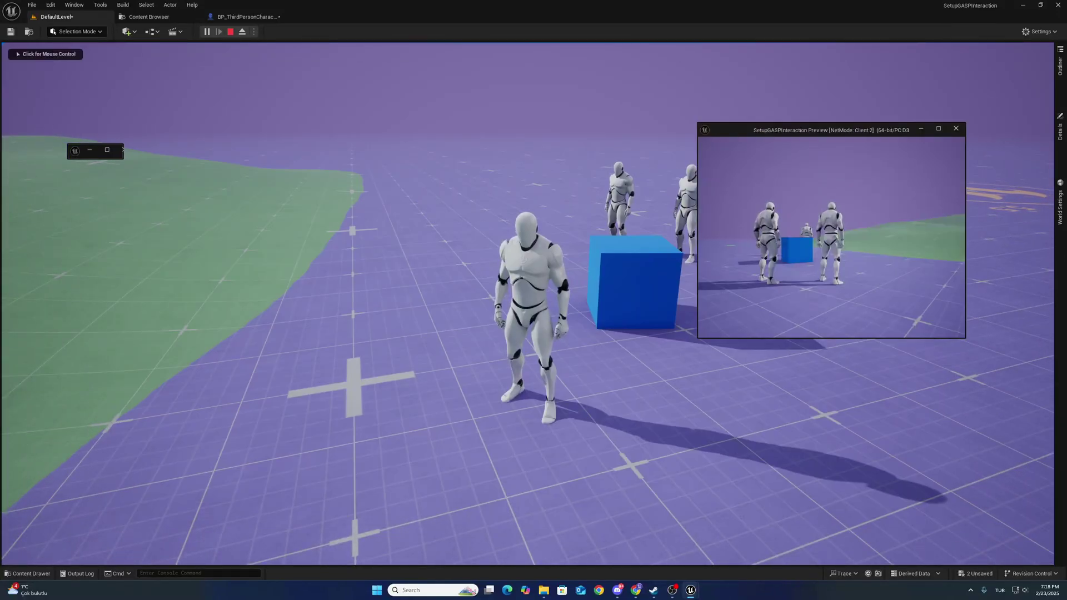
key("d")
key("w")
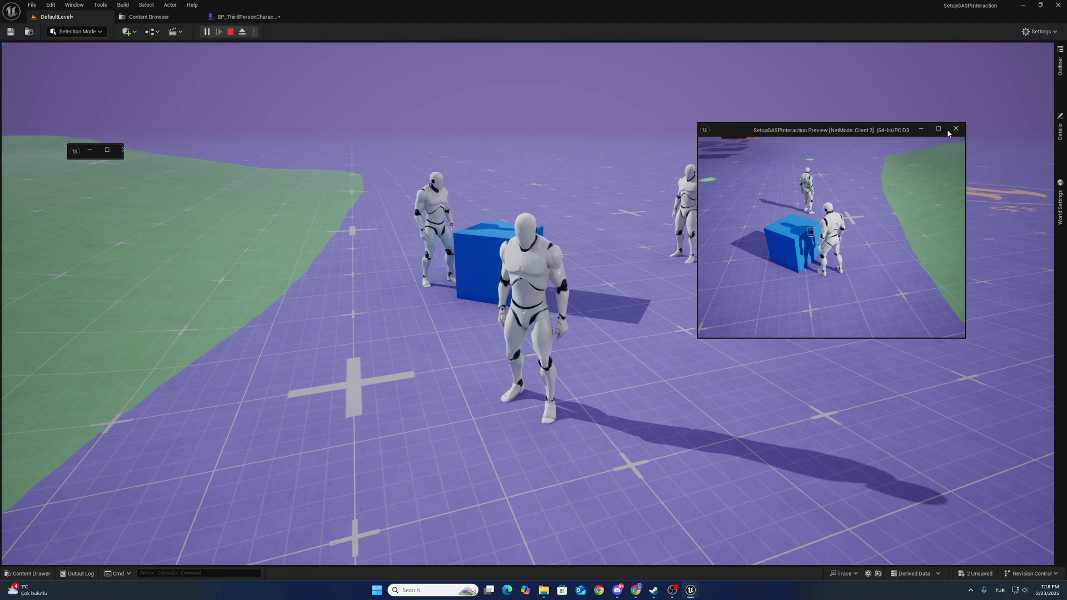
key("Escape")
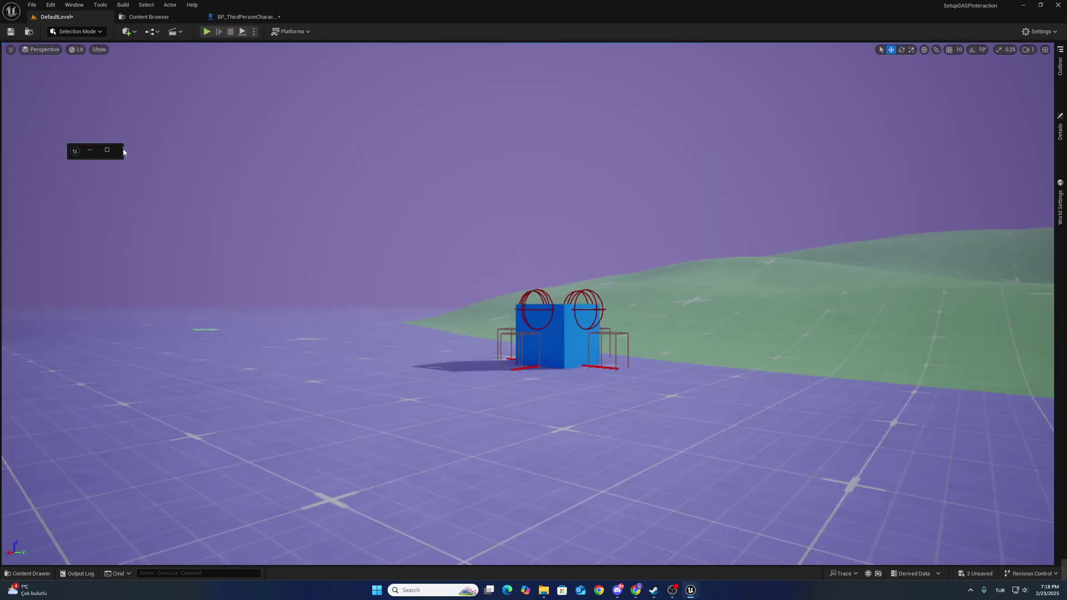